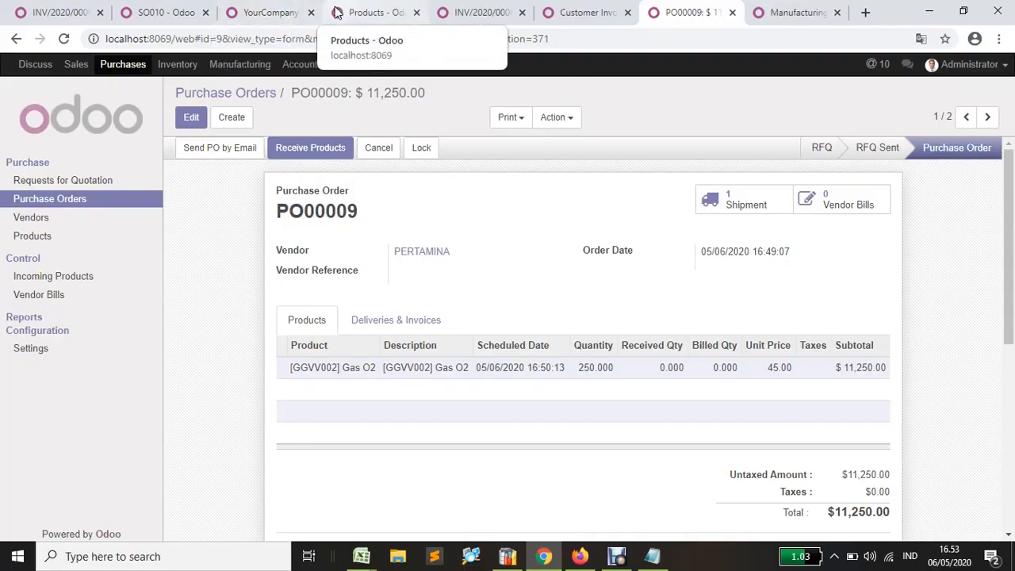
# Open the PERTAMINA receipt from the YourCompany receipts list and inspect its Gas O2 operation line details
pyautogui.click(267, 14)
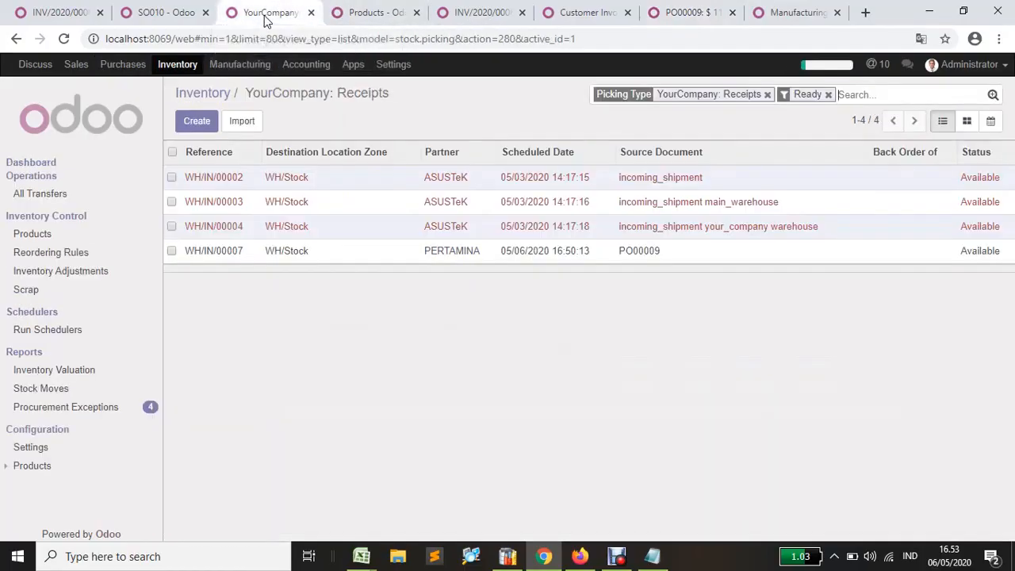
pyautogui.click(287, 258)
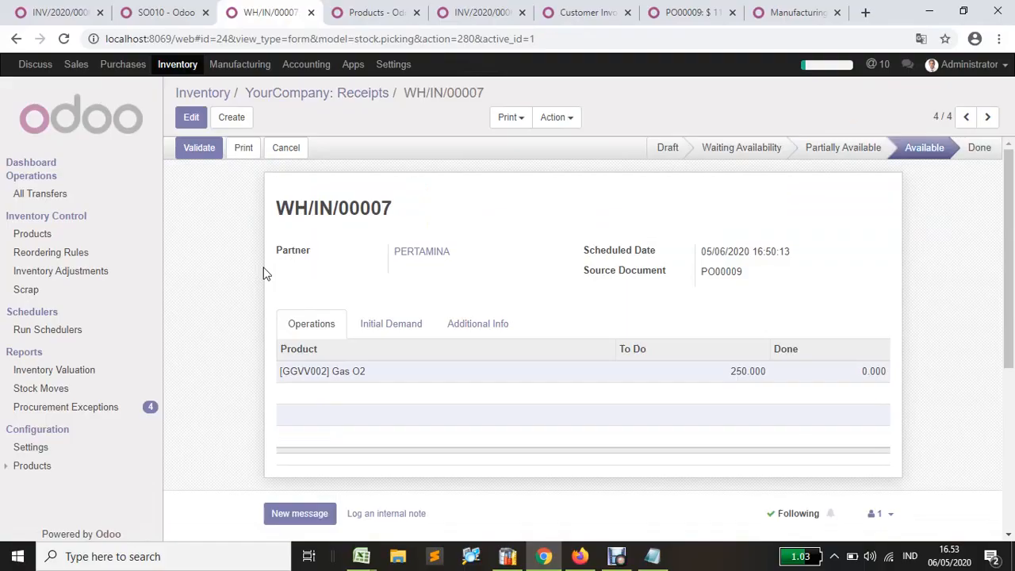
pyautogui.doubleClick(840, 379)
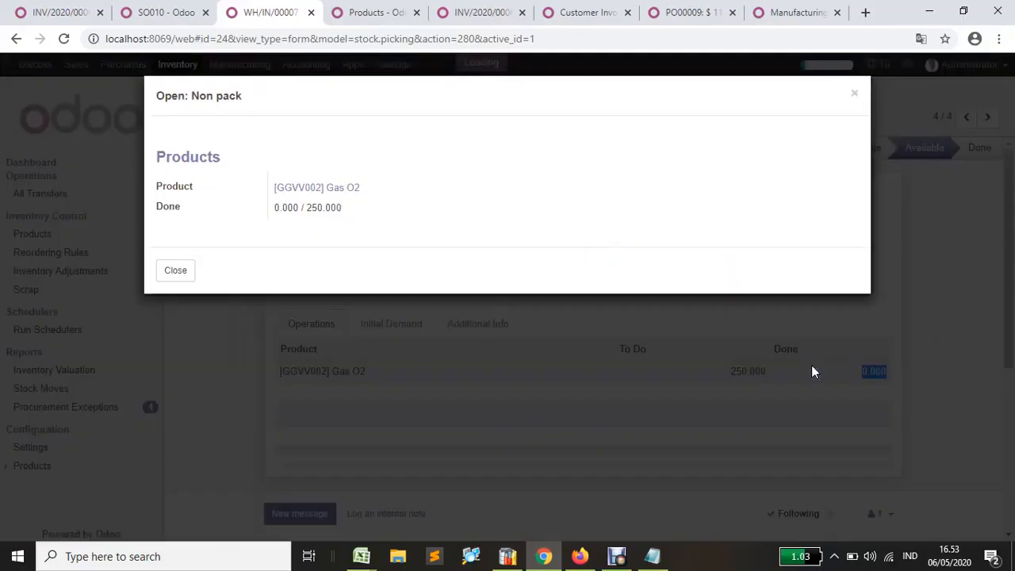
pyautogui.click(183, 273)
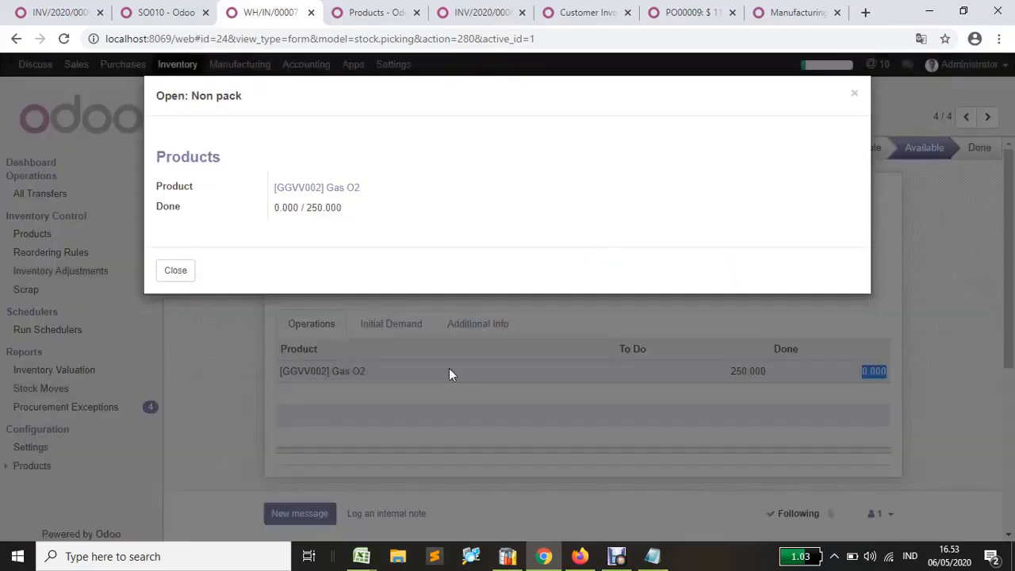
pyautogui.click(177, 273)
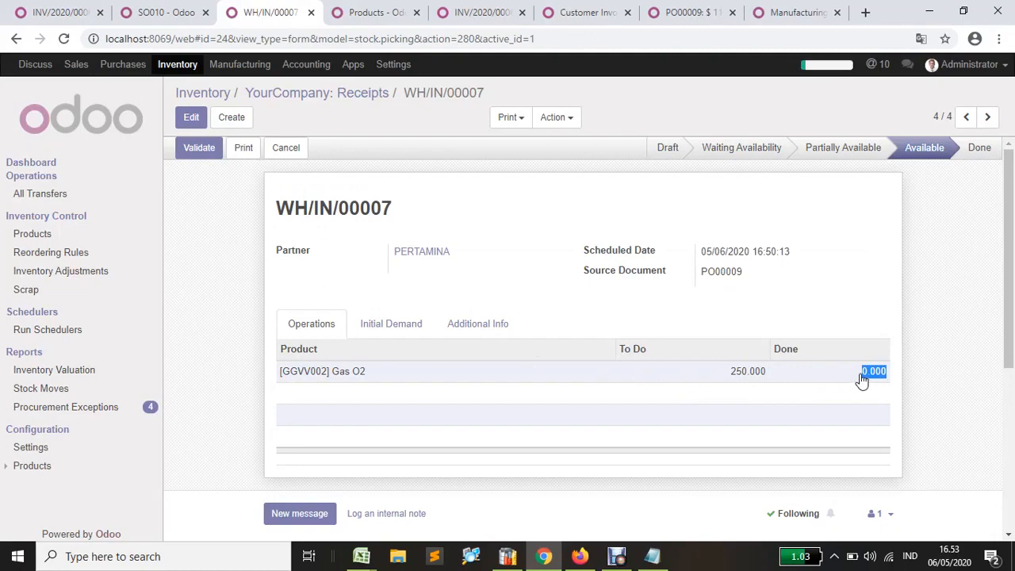
# Edit the receipt to record 250 as the done quantity for Gas O2, and validate the receipt
pyautogui.click(191, 119)
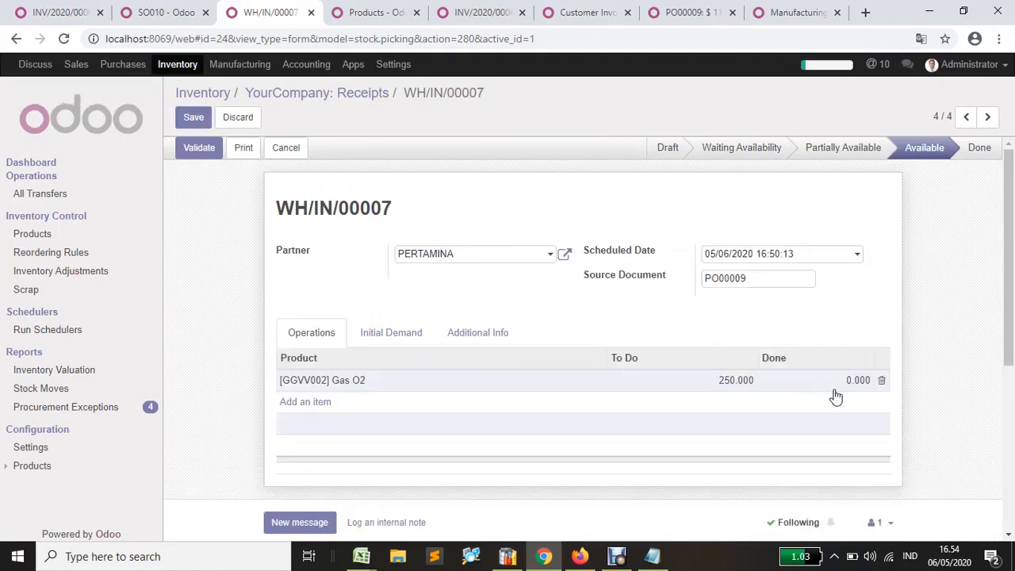
pyautogui.click(846, 387)
pyautogui.write('250')
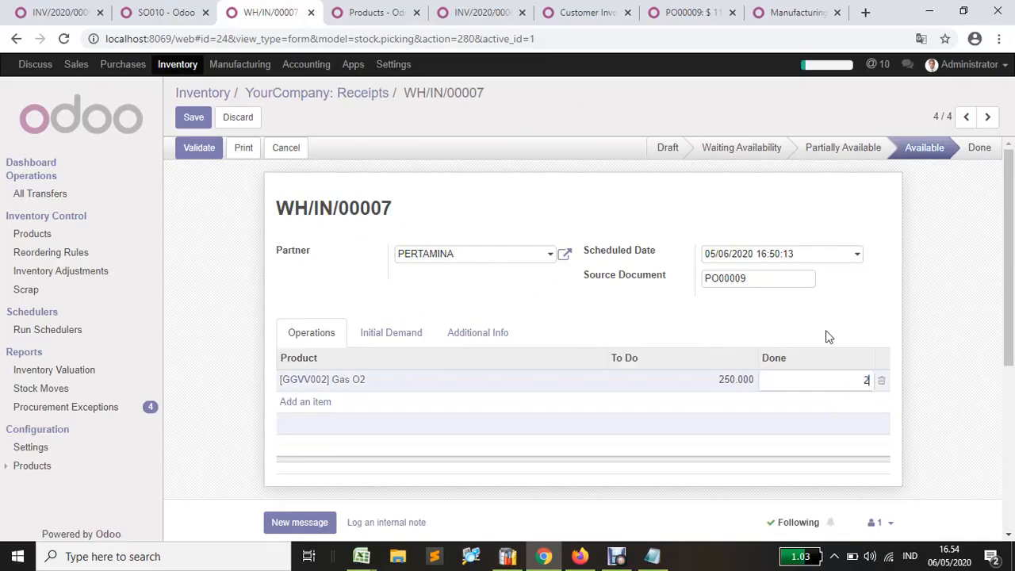
pyautogui.click(793, 323)
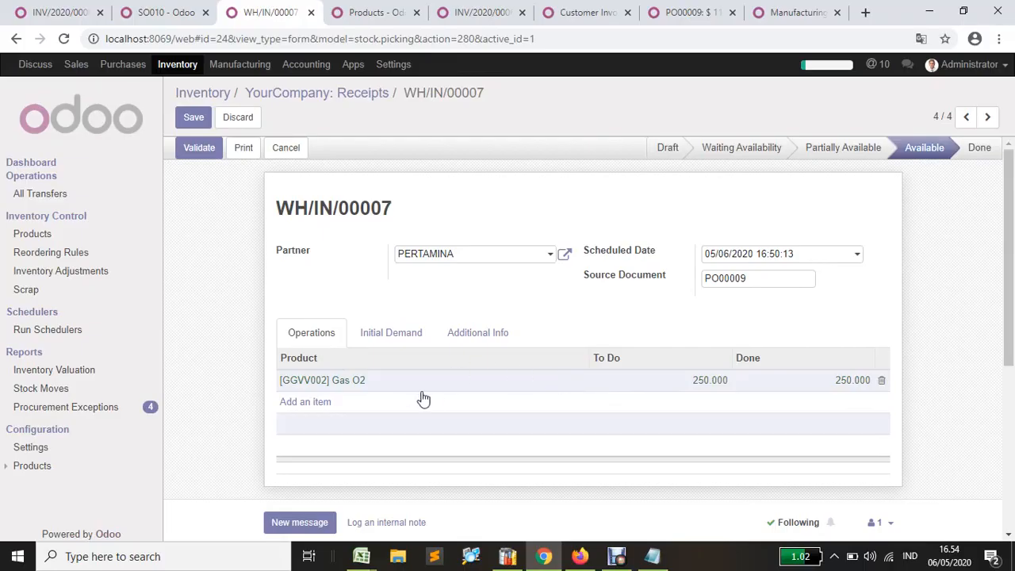
pyautogui.click(190, 158)
pyautogui.click(190, 158)
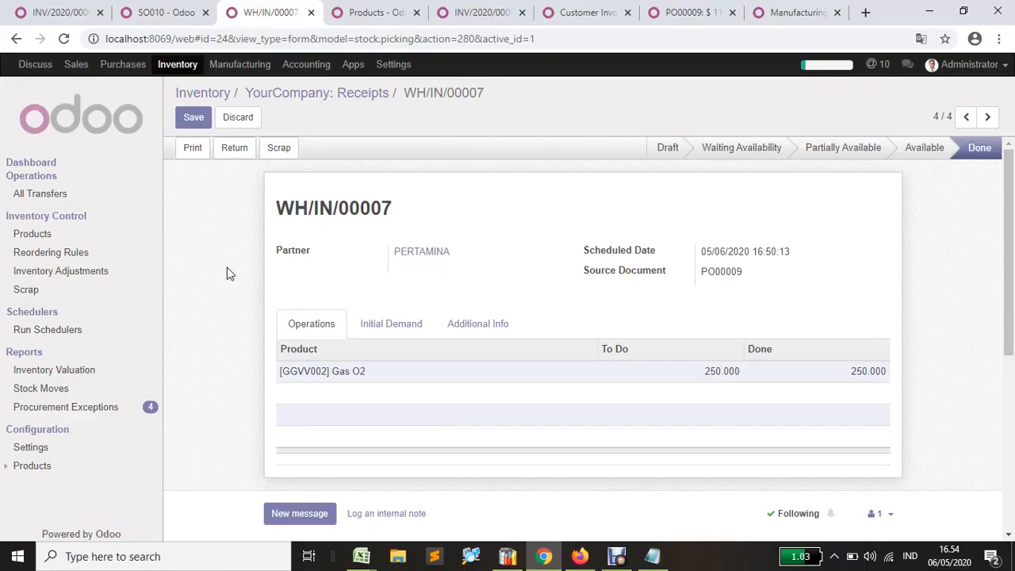
# Create a new vendor bill for PERTAMINA and add its $11,250.00 purchase order
pyautogui.click(679, 12)
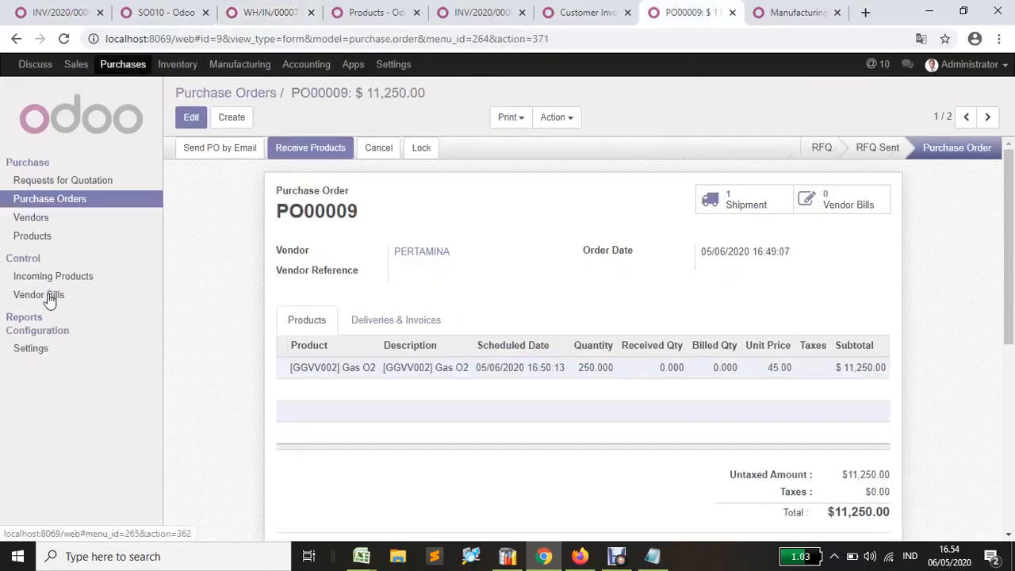
pyautogui.click(49, 298)
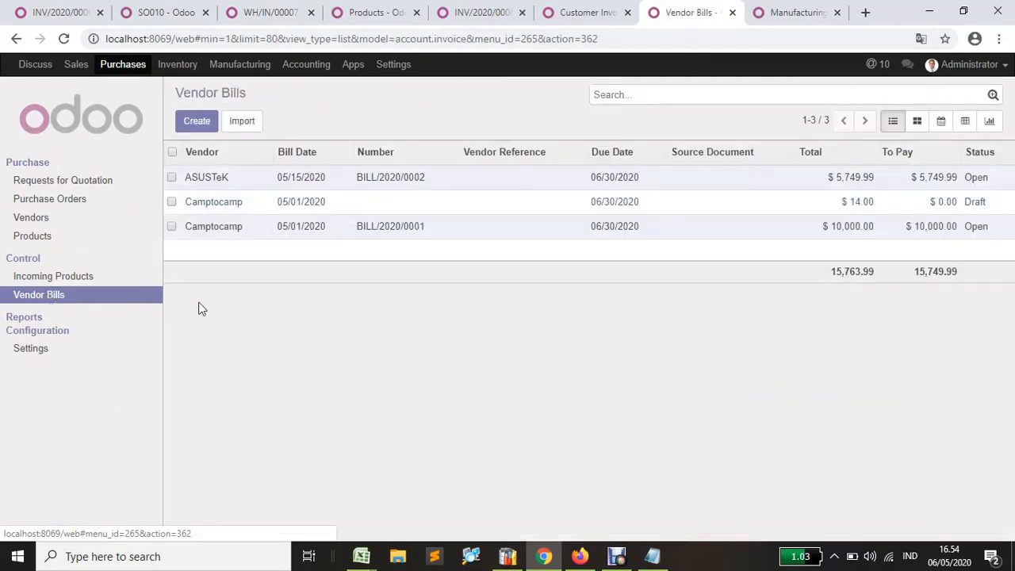
pyautogui.click(198, 124)
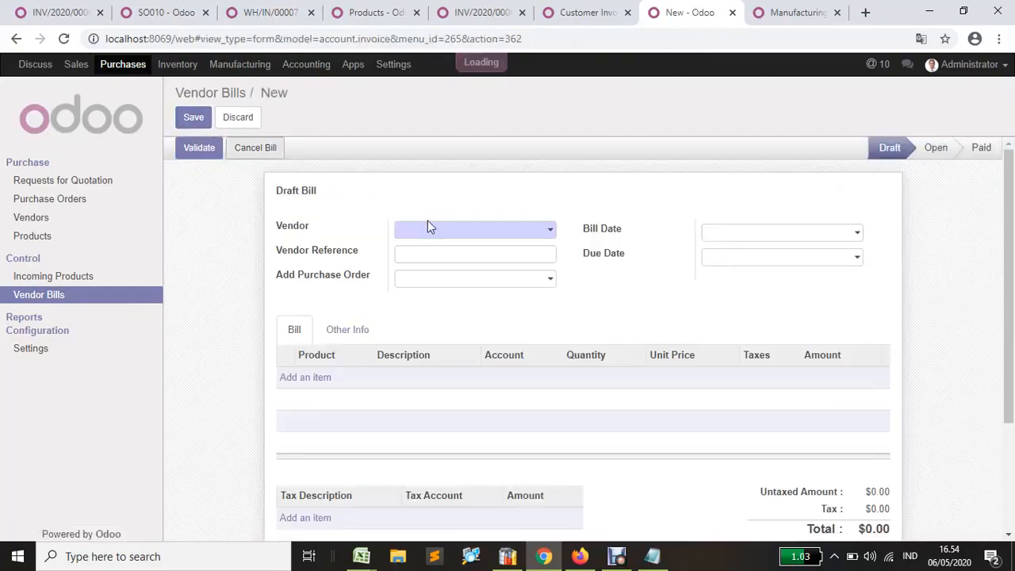
pyautogui.write('pertamina')
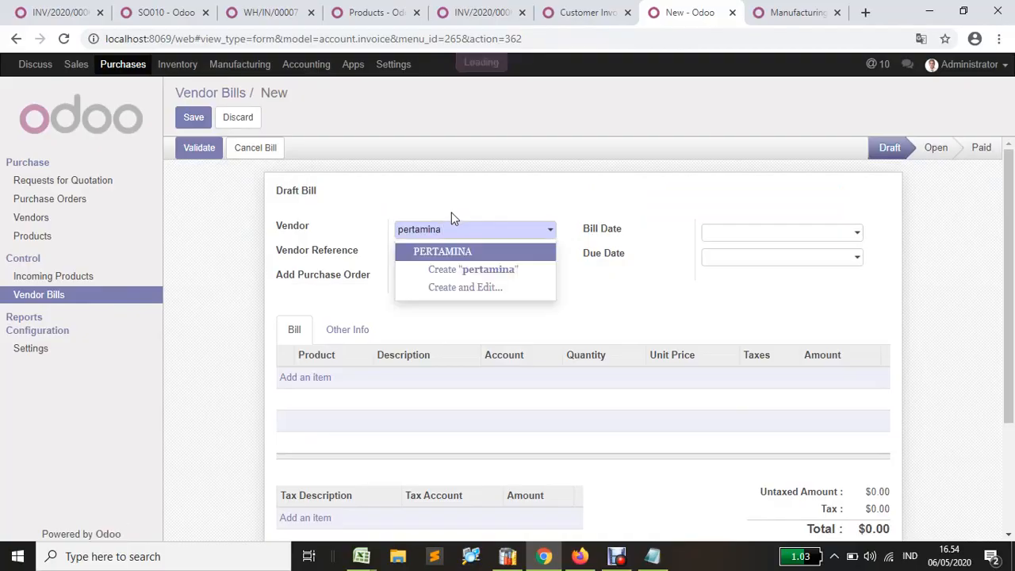
pyautogui.click(449, 252)
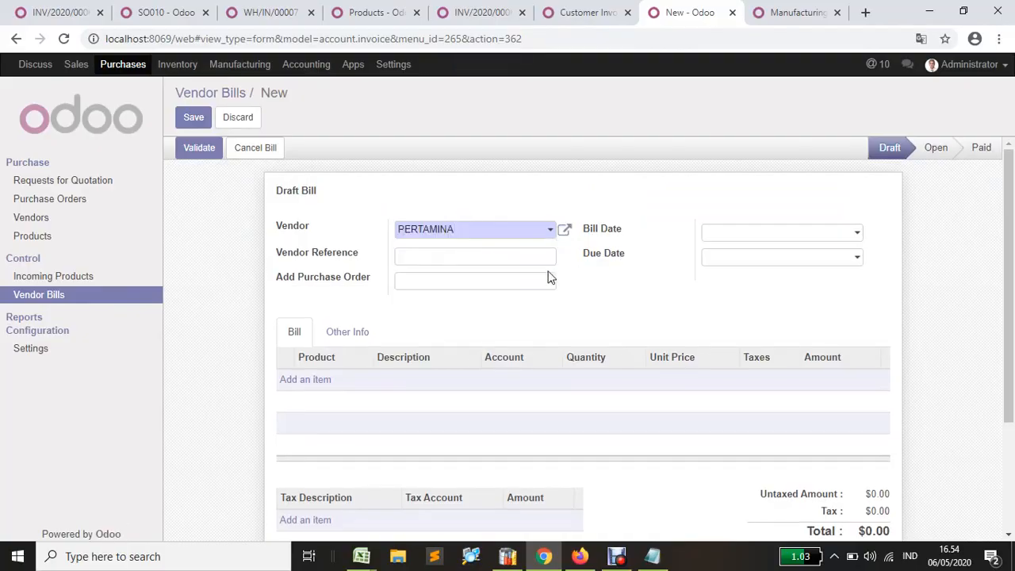
pyautogui.click(514, 284)
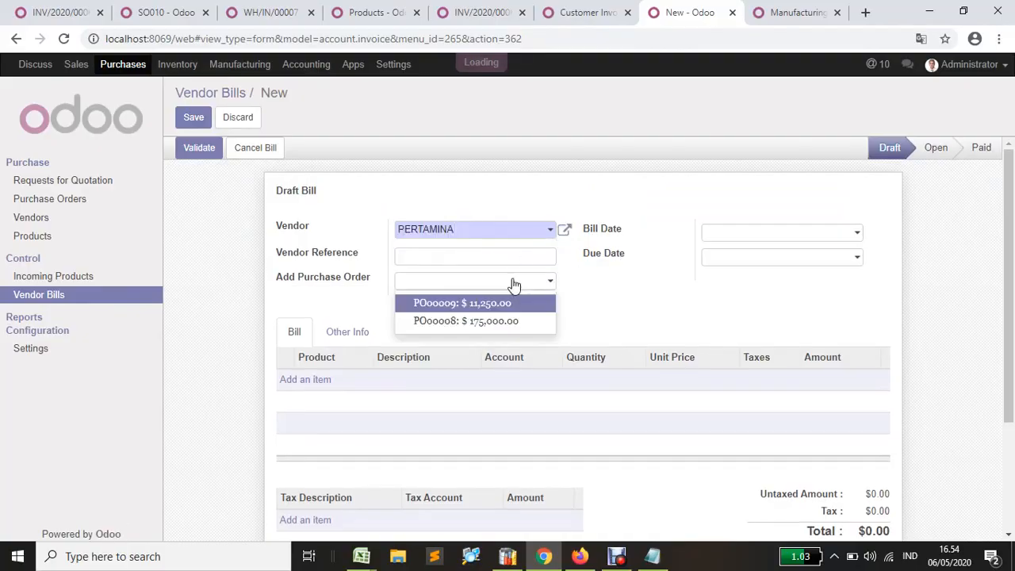
pyautogui.click(516, 300)
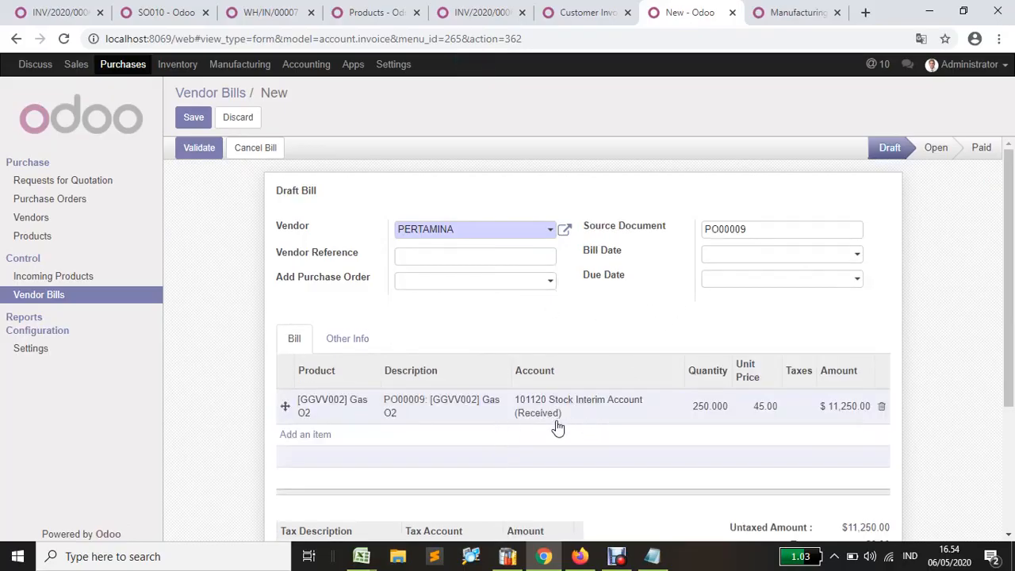
# Set the bill date to 05/06/2020, save the PERTAMINA bill, and validate it
pyautogui.click(745, 254)
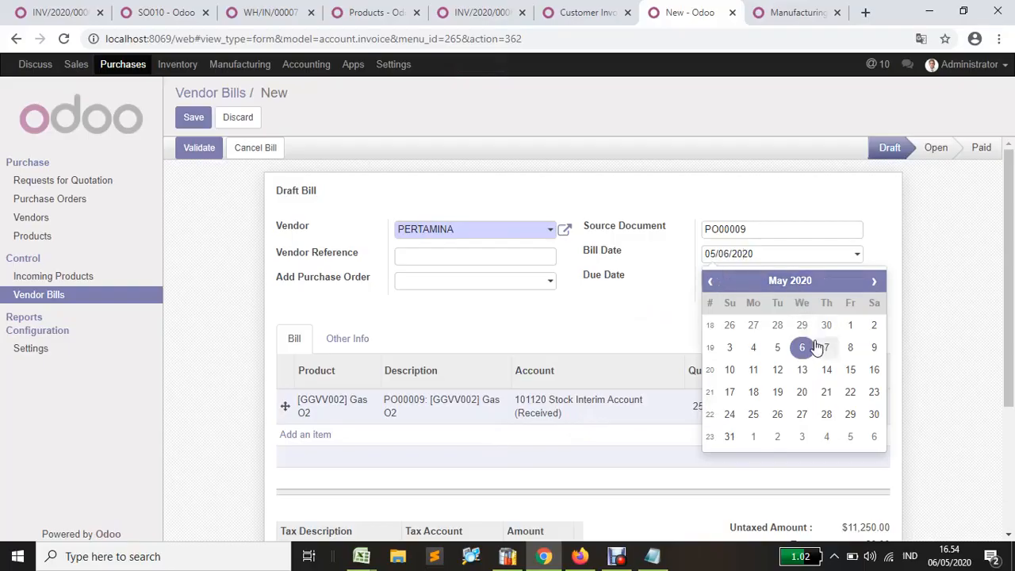
pyautogui.click(684, 335)
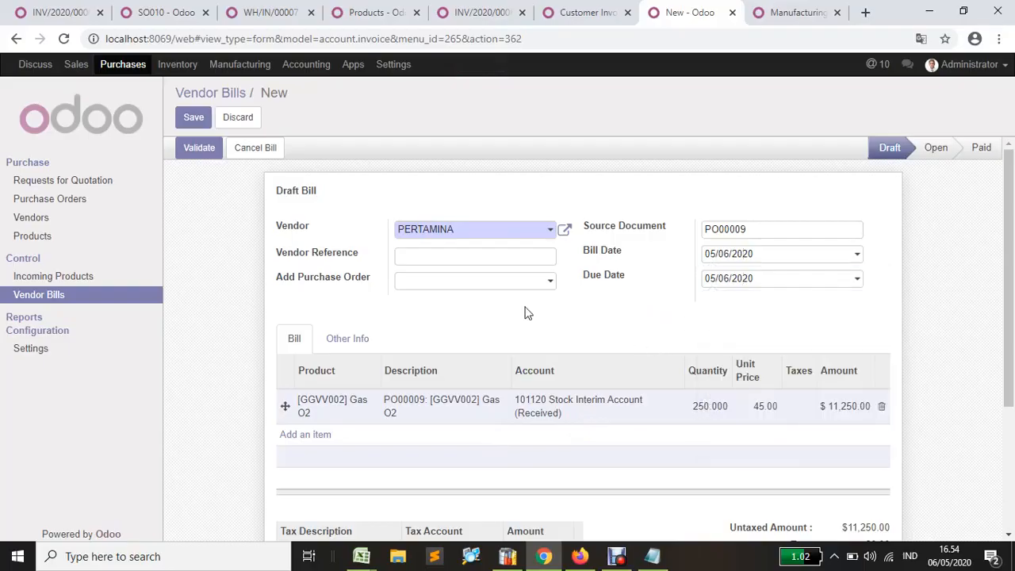
pyautogui.click(193, 120)
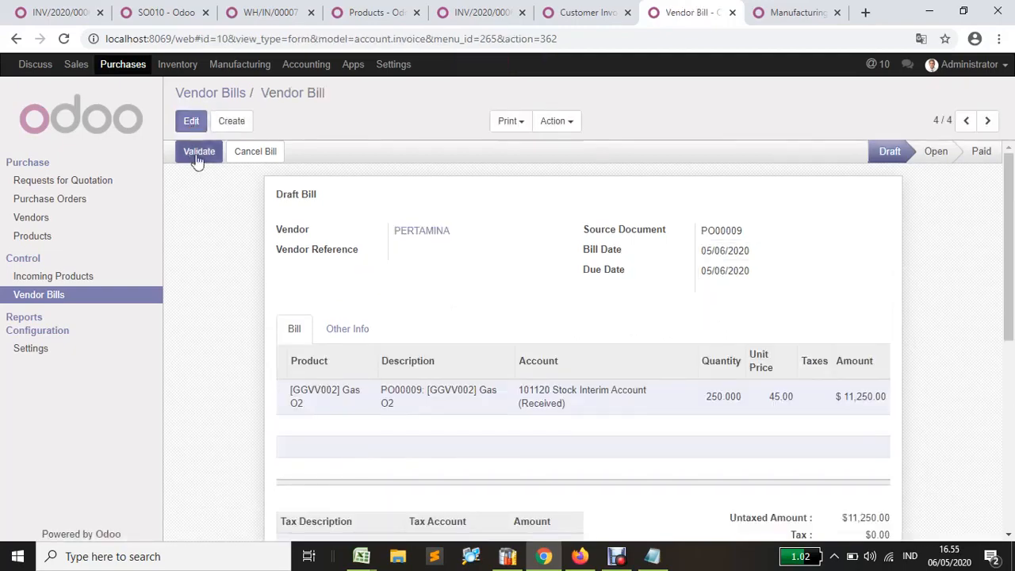
pyautogui.click(197, 153)
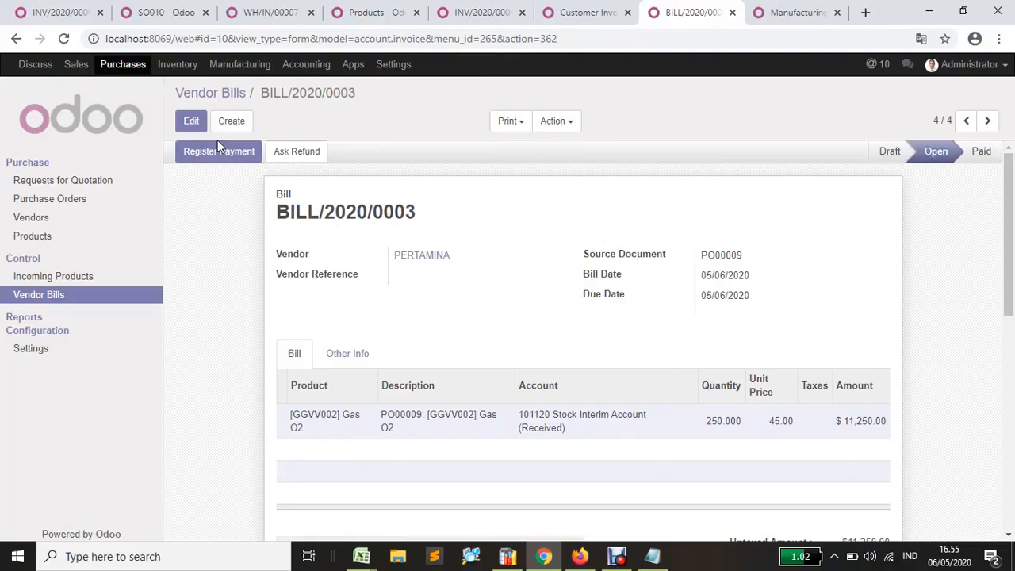
# Reload the inventory product list, remove its default Products filter, and search the products for "gas" to check stock quantities
pyautogui.click(378, 14)
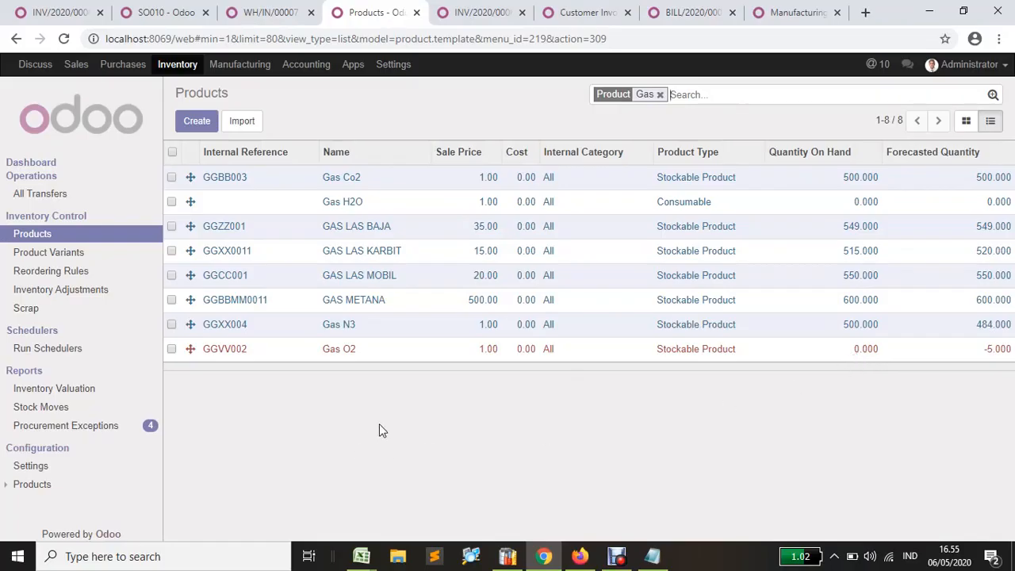
pyautogui.press('F5')
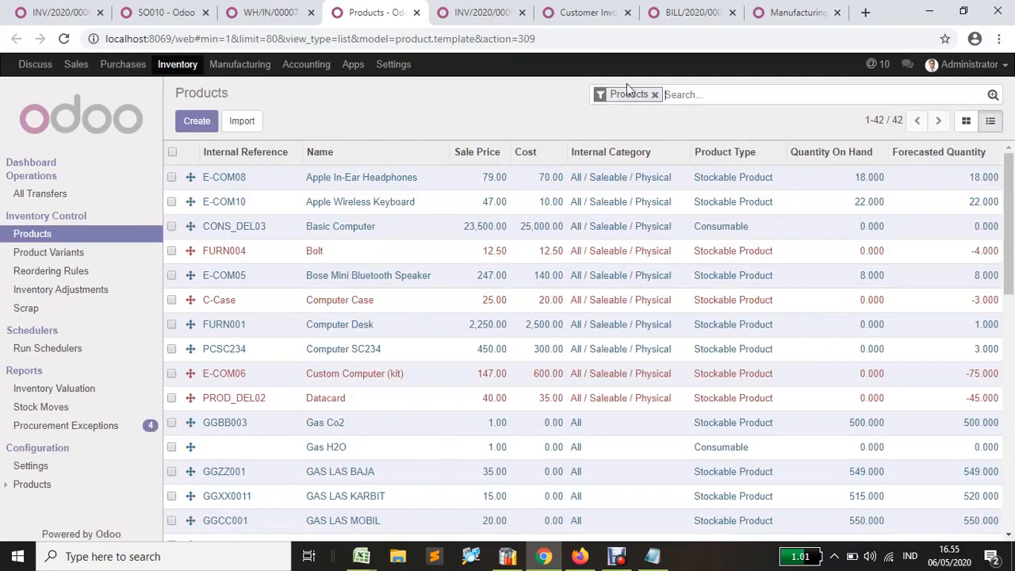
pyautogui.click(656, 96)
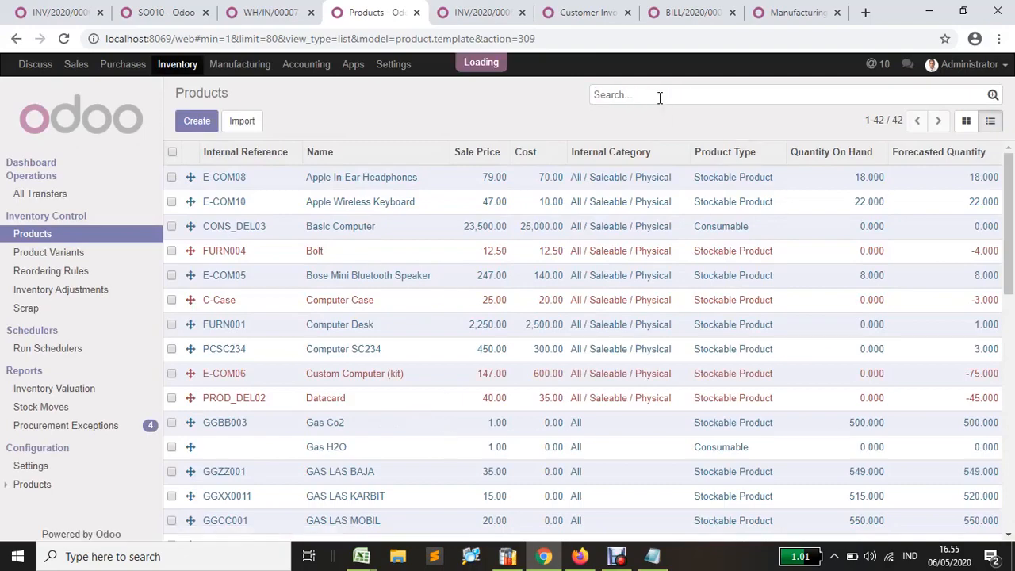
pyautogui.write('gas')
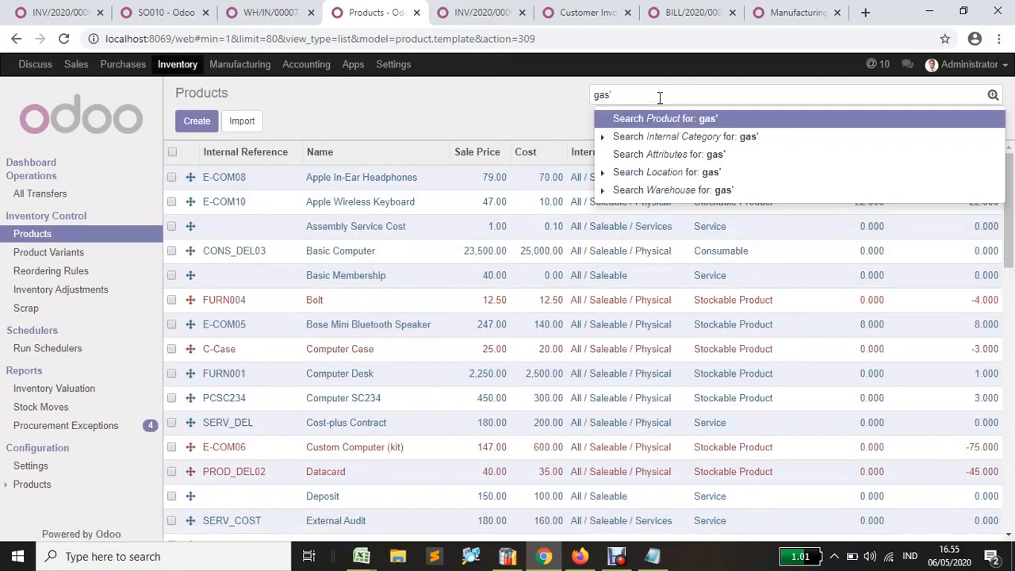
pyautogui.press('Return')
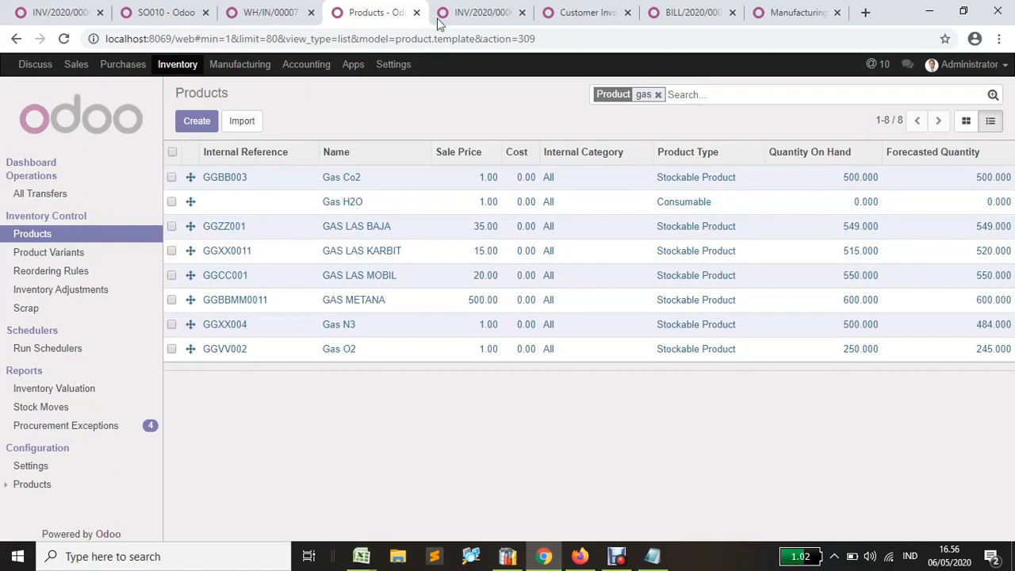
# View the purchase Requests for Quotation list and return to the PERTAMINA receipt
pyautogui.click(680, 13)
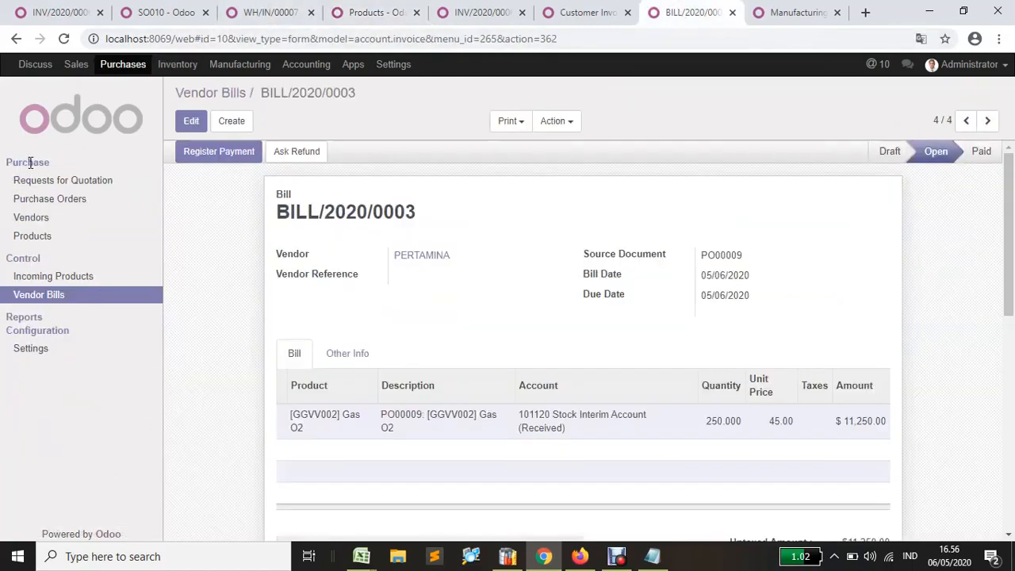
pyautogui.click(125, 74)
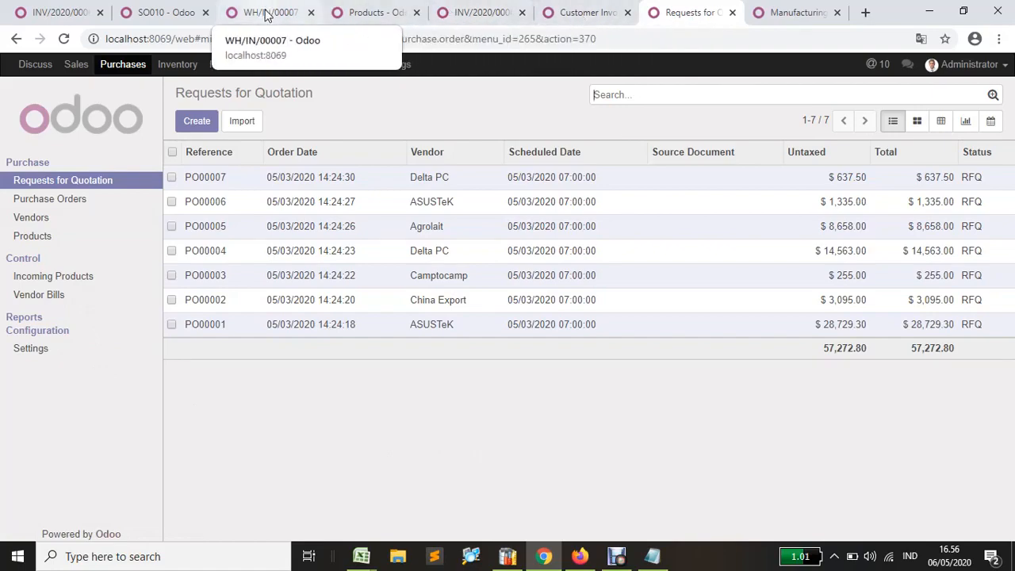
pyautogui.click(267, 16)
# Open the Gas H2O product for editing and change its product type to Stockable Product
pyautogui.click(369, 16)
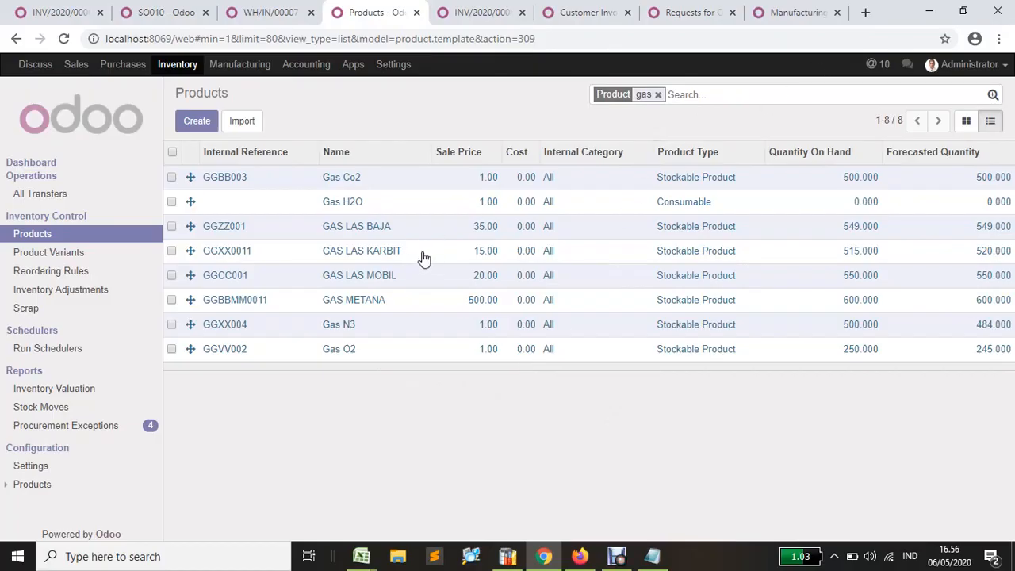
pyautogui.click(353, 203)
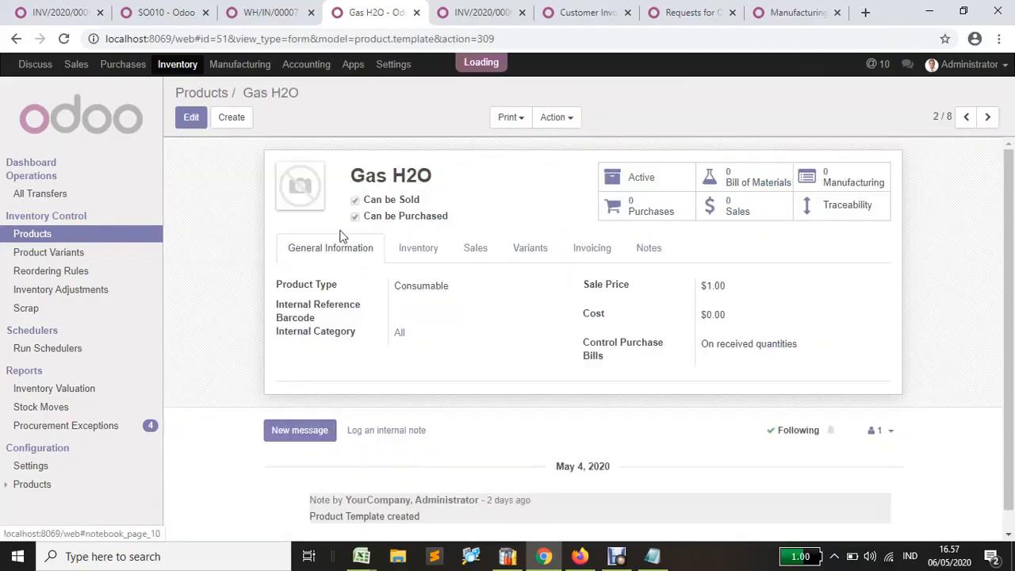
pyautogui.hotkey('alt', 'a')
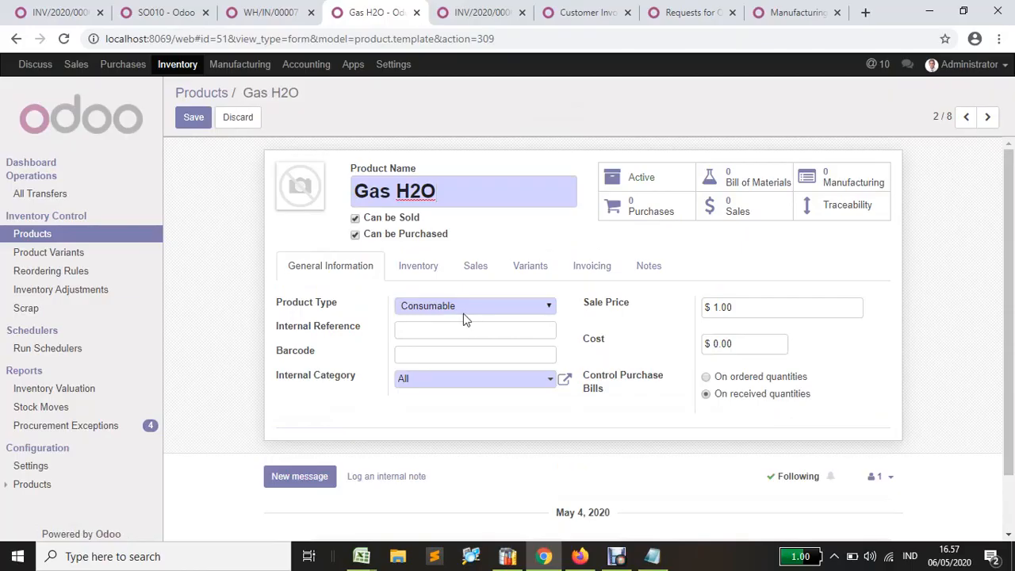
pyautogui.click(461, 308)
pyautogui.click(481, 359)
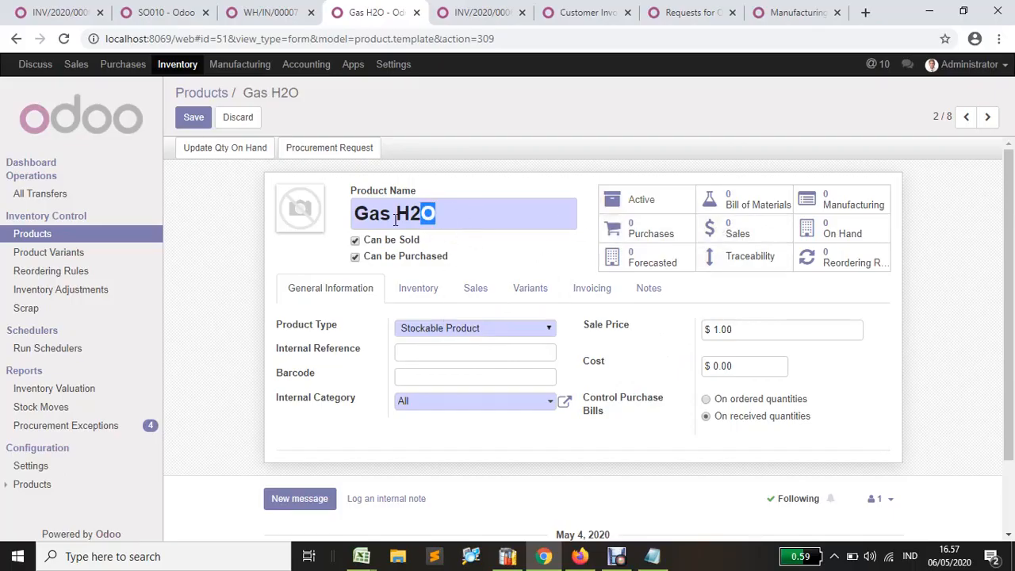
# Set the Gas H2O product's internal reference to GGH2O and its sale price to 250
pyautogui.moveTo(432, 214); pyautogui.dragTo(340, 226)
pyautogui.click(458, 352)
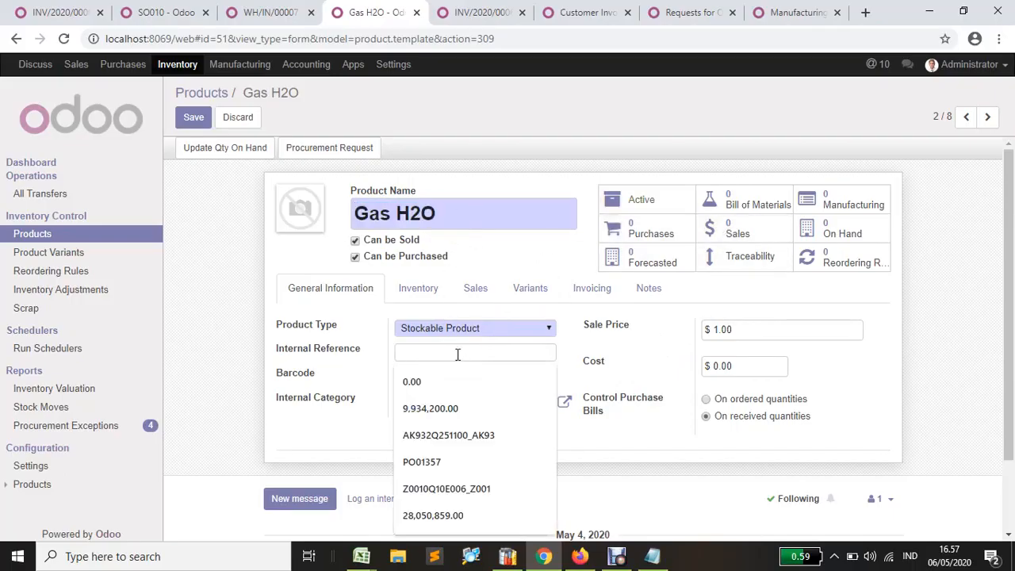
pyautogui.write('GG')
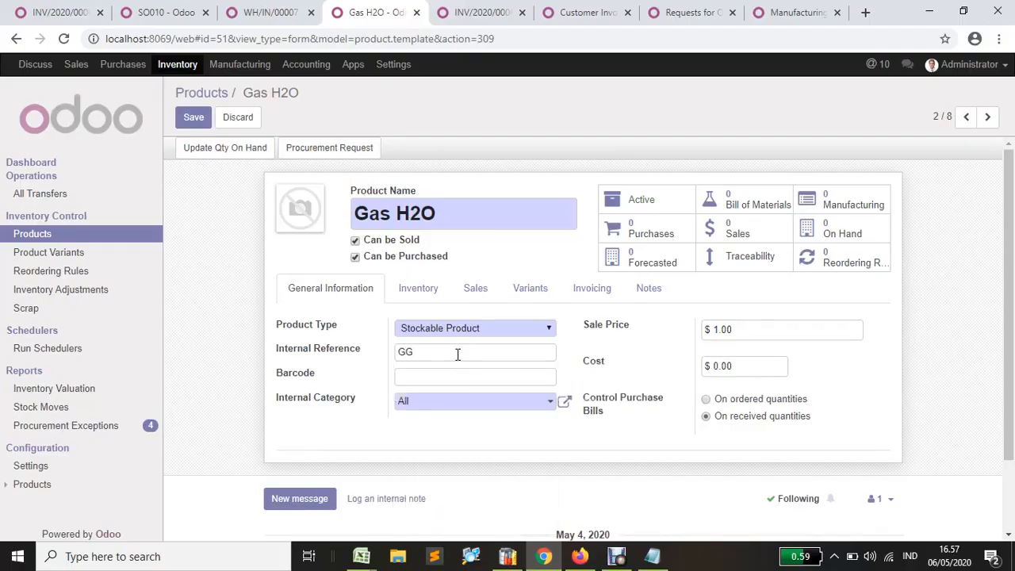
pyautogui.write('H20')
pyautogui.press('BackSpace')
pyautogui.click(743, 328)
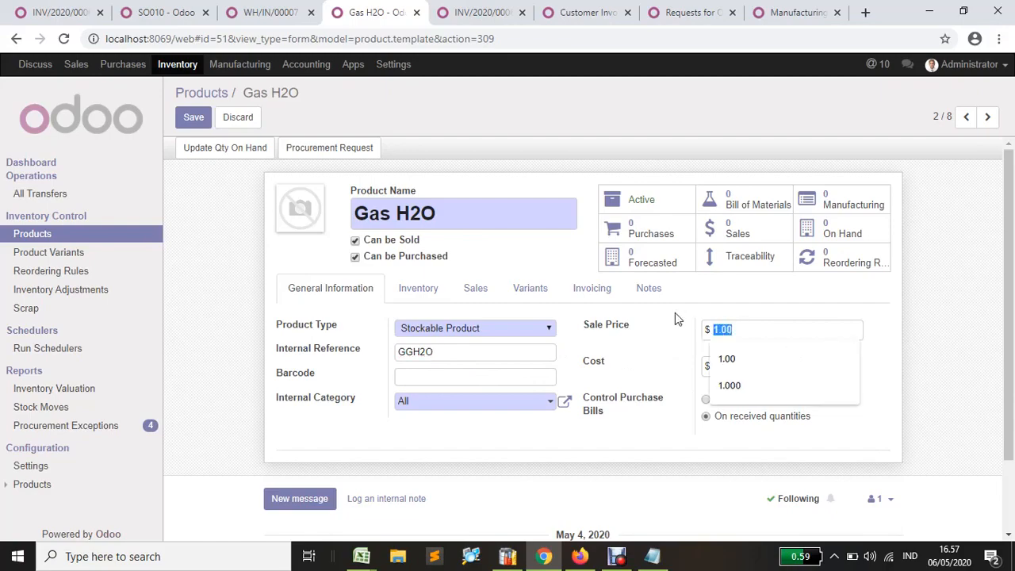
pyautogui.write('250')
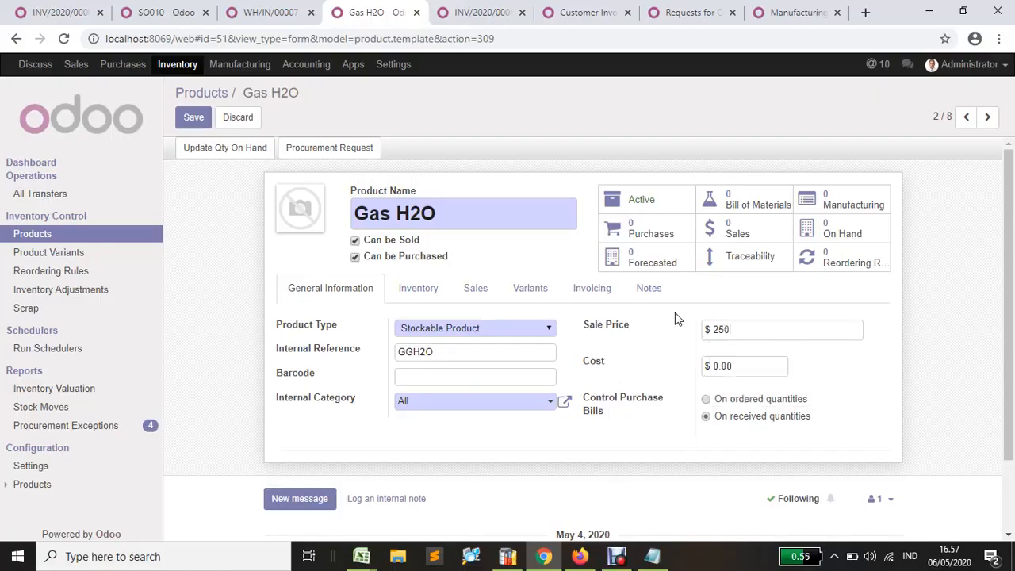
# Set the Gas H2O product's weight to 25, enable its Make To Order route, and save it before returning to the product list
pyautogui.click(425, 293)
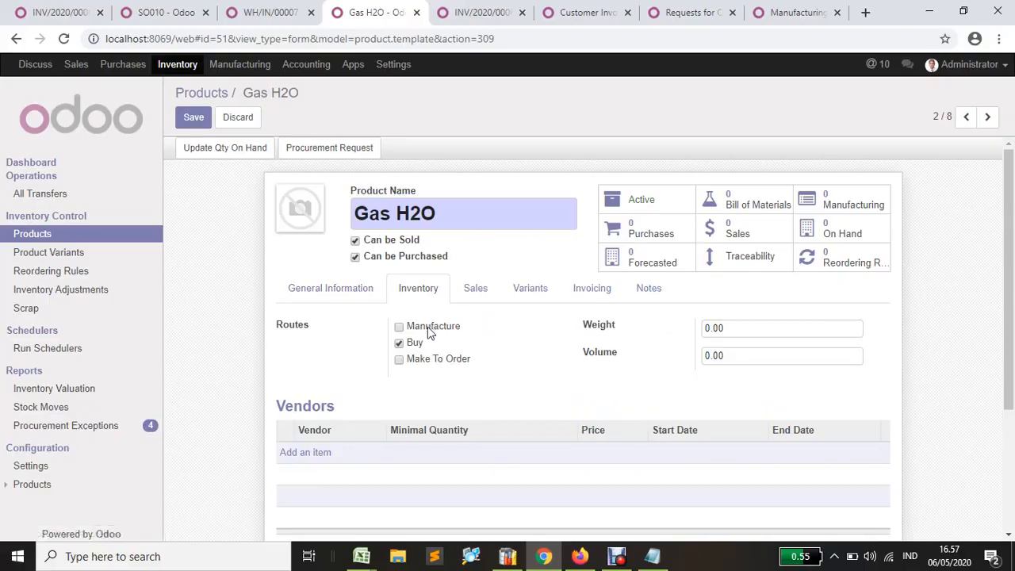
pyautogui.click(731, 330)
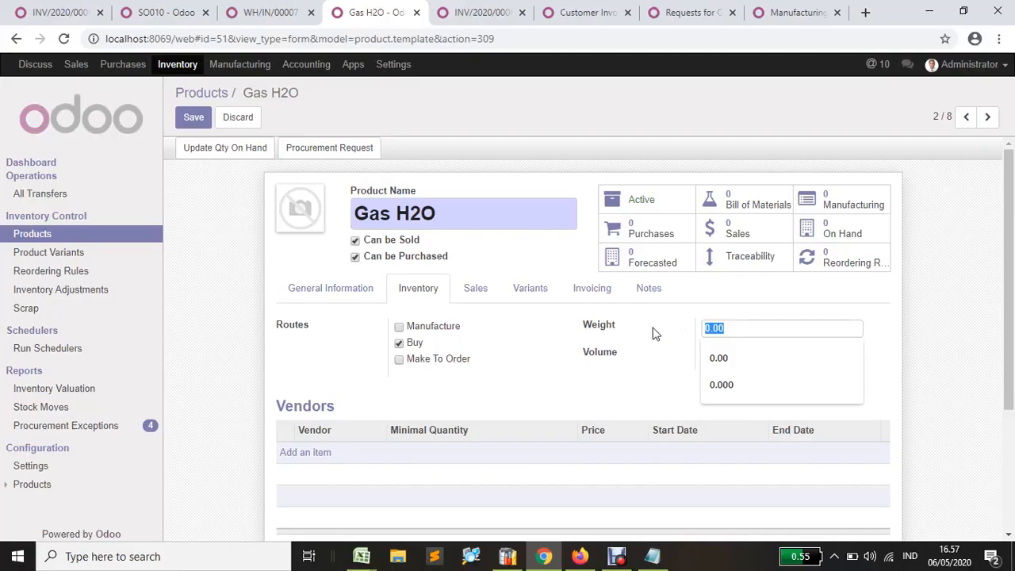
pyautogui.write('25')
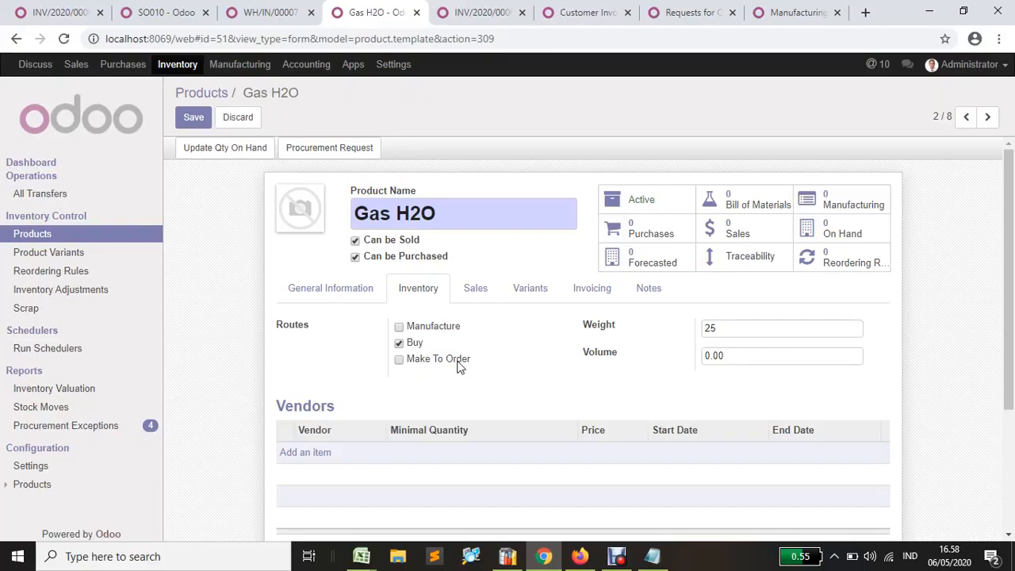
pyautogui.click(401, 360)
pyautogui.click(339, 298)
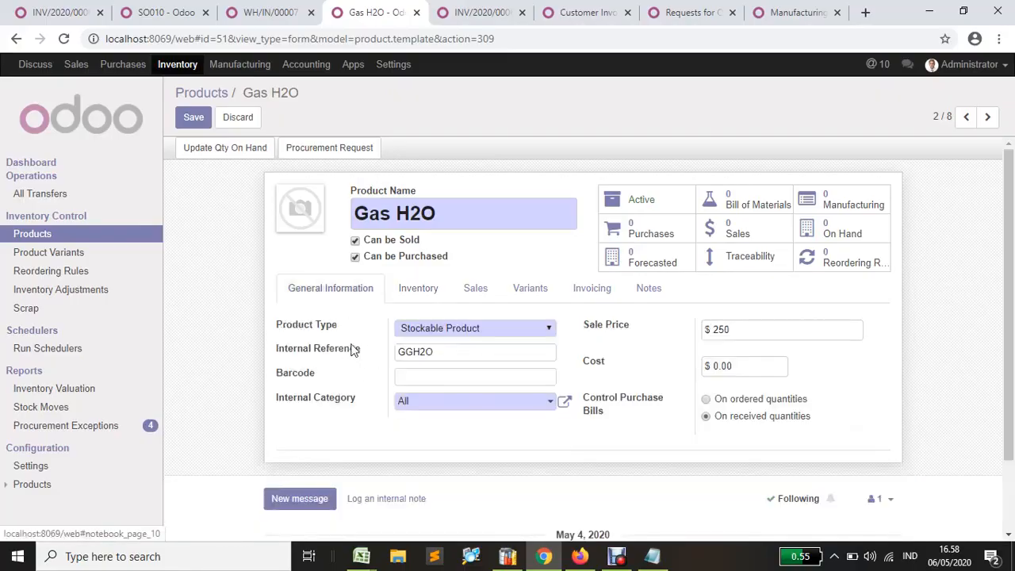
pyautogui.click(194, 118)
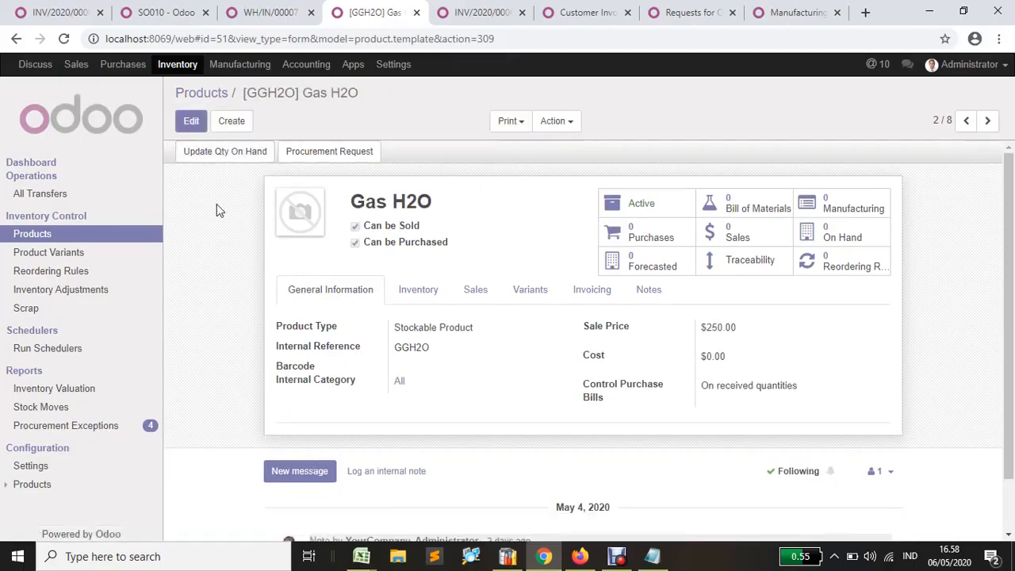
pyautogui.click(201, 94)
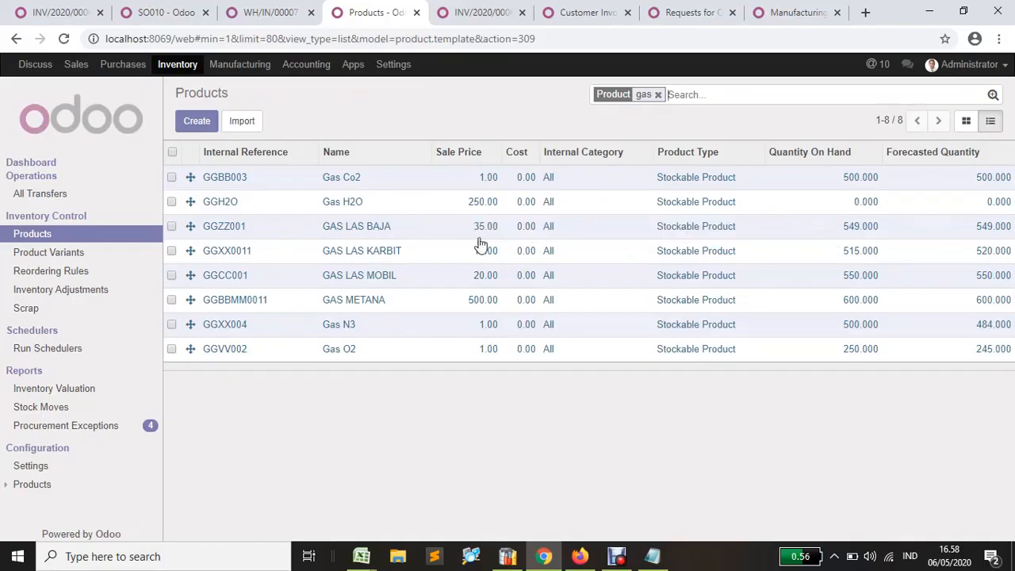
# Start a new bill of materials in Manufacturing with Gas H2O as both the product and the product variant
pyautogui.click(813, 13)
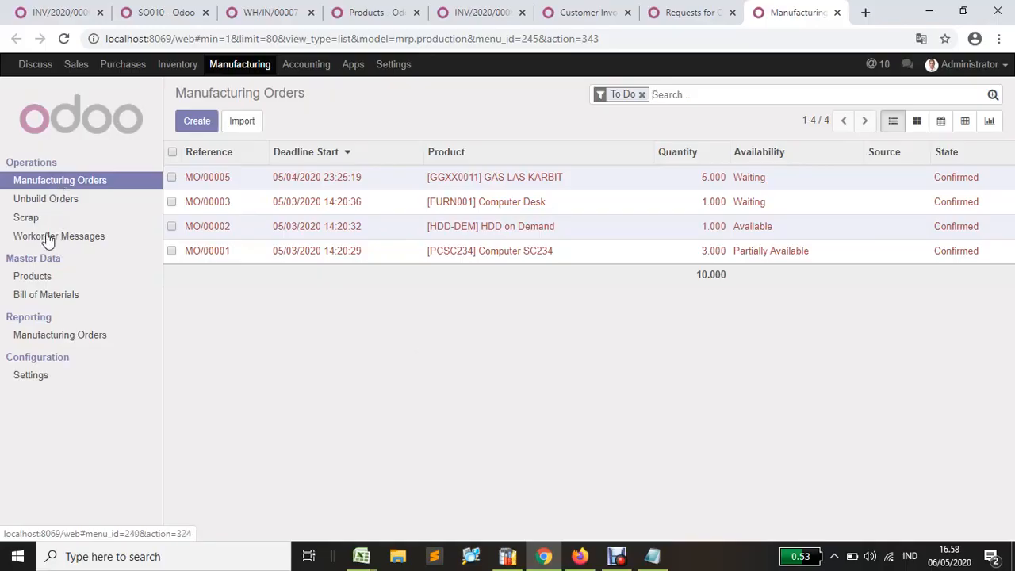
pyautogui.click(59, 300)
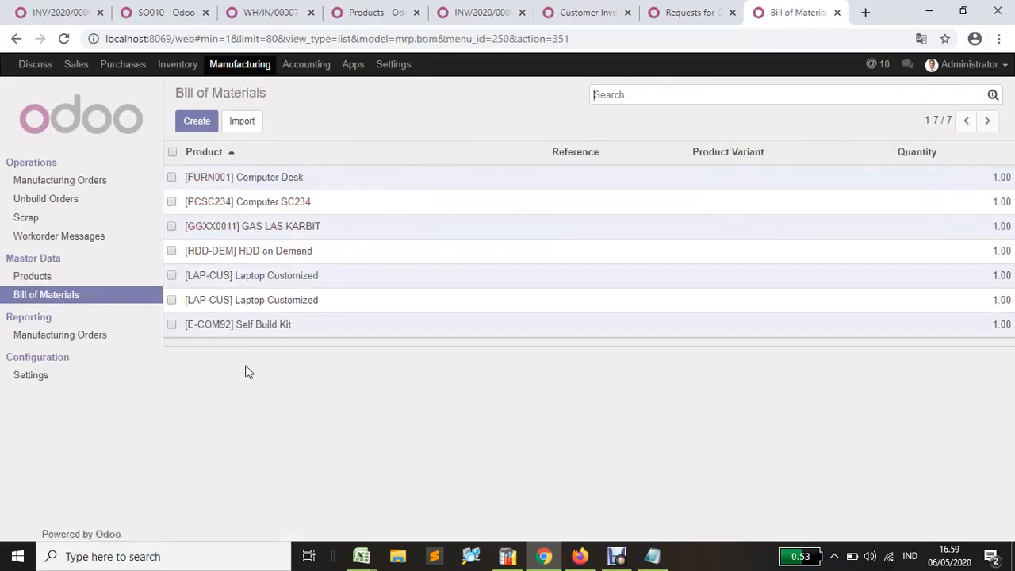
pyautogui.click(194, 125)
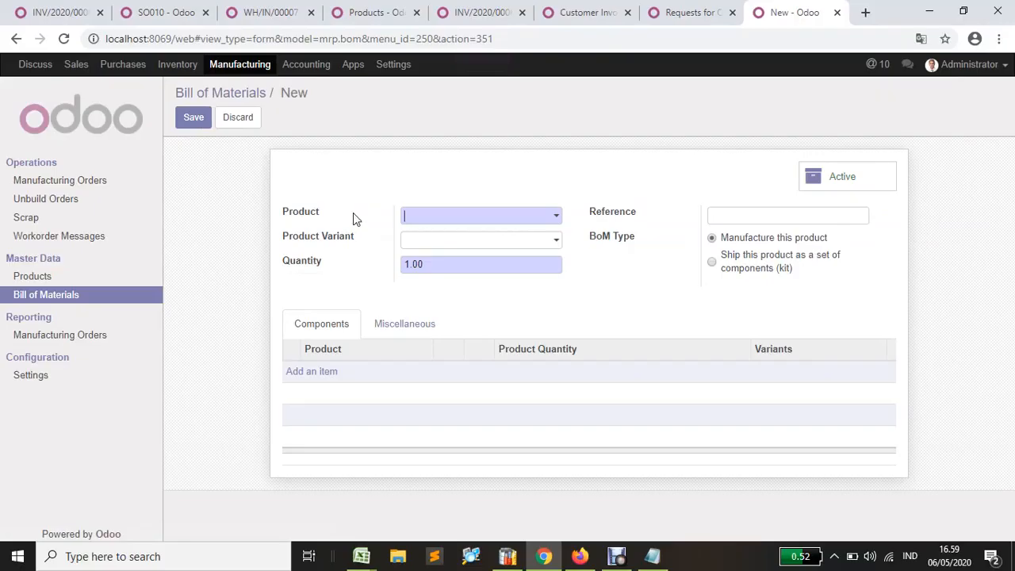
pyautogui.write('H2o')
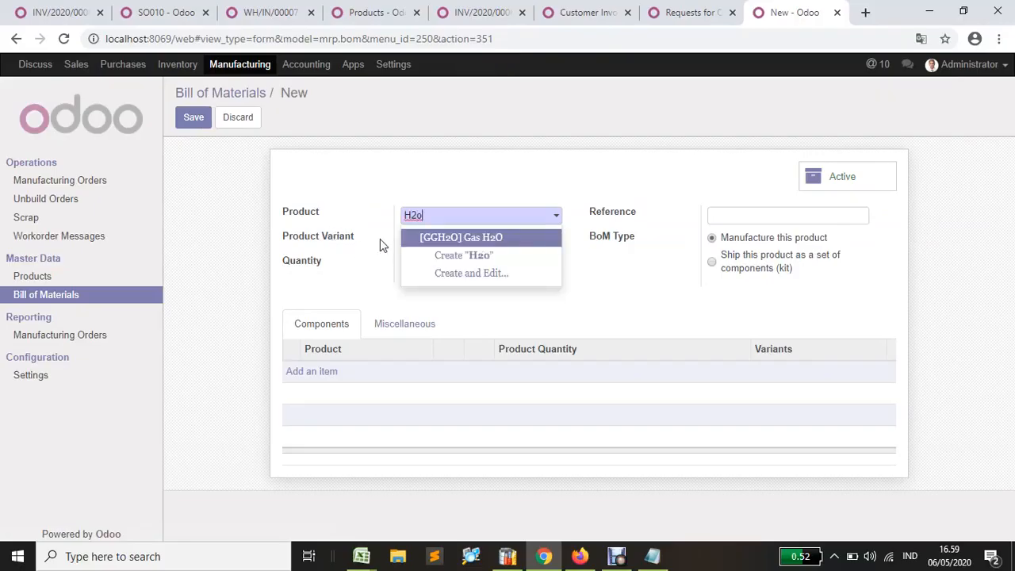
pyautogui.click(437, 240)
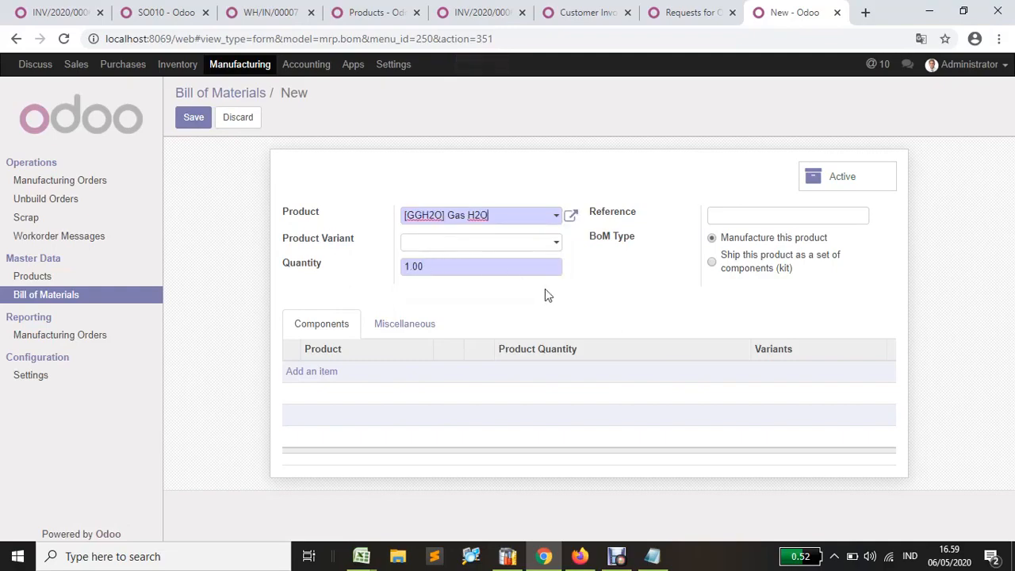
pyautogui.click(524, 244)
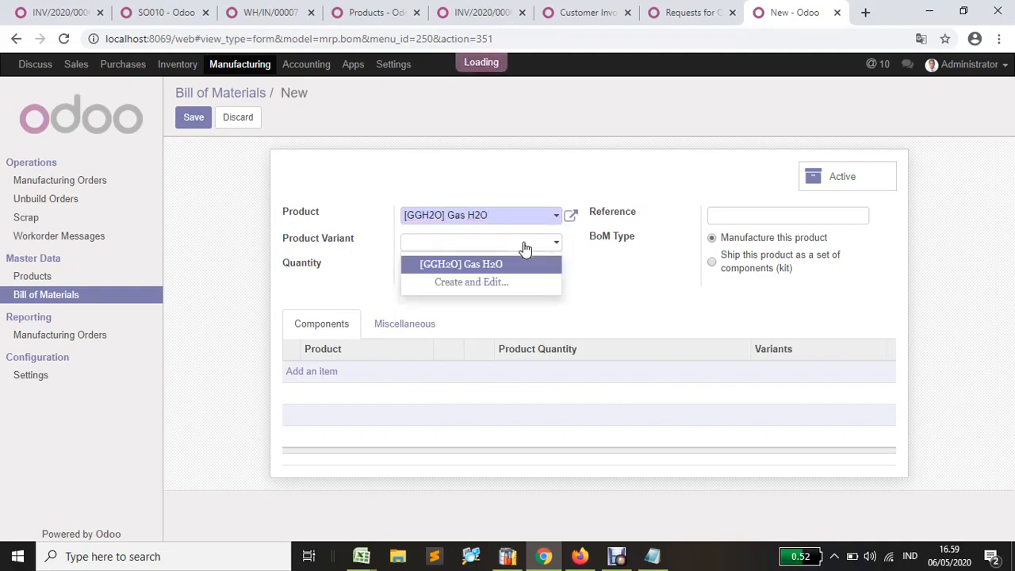
pyautogui.click(525, 265)
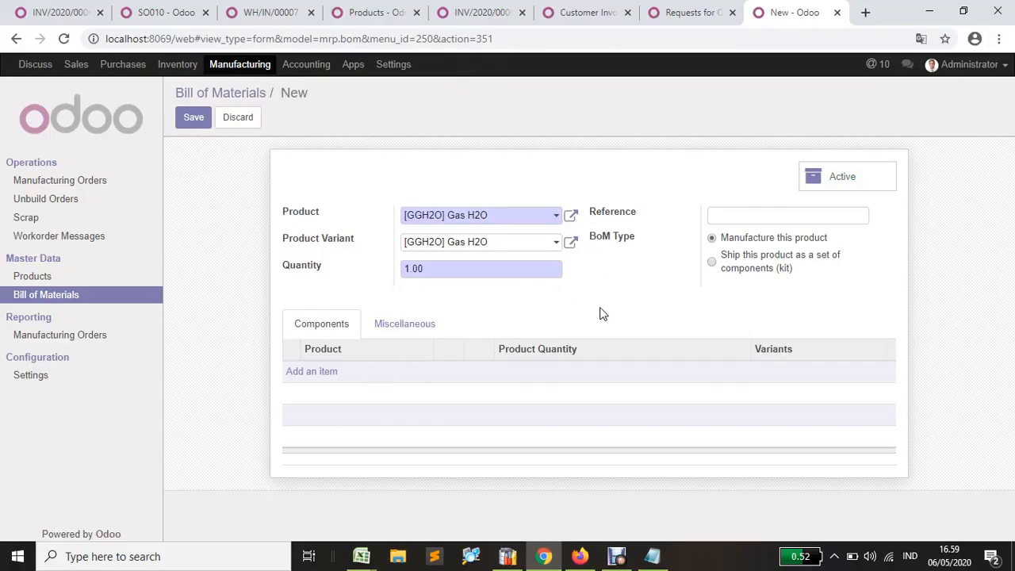
# Add Gas O2, Gas N3 and Gas Co2 as components of the Gas H2O bill of materials
pyautogui.click(312, 373)
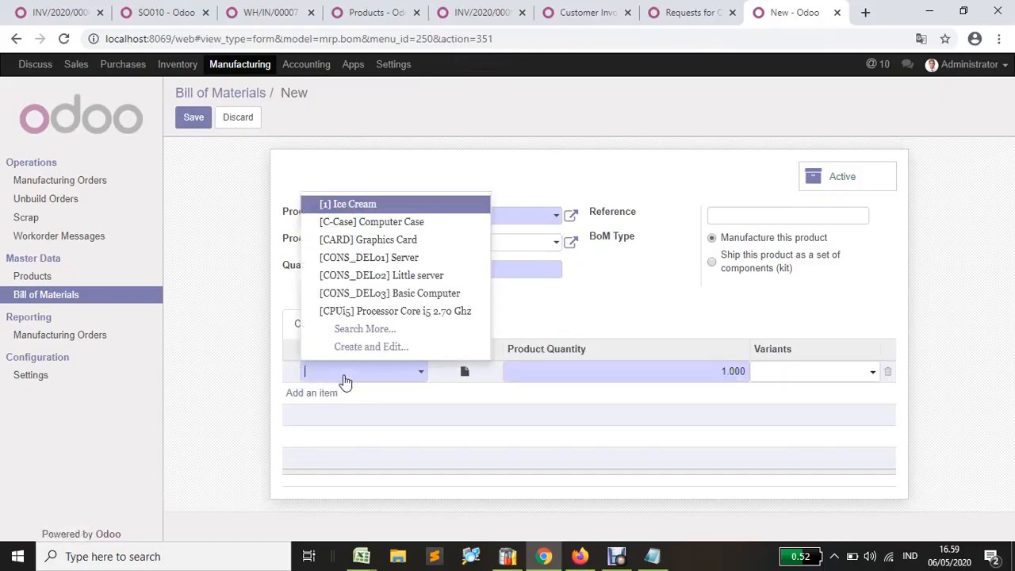
pyautogui.write('gas')
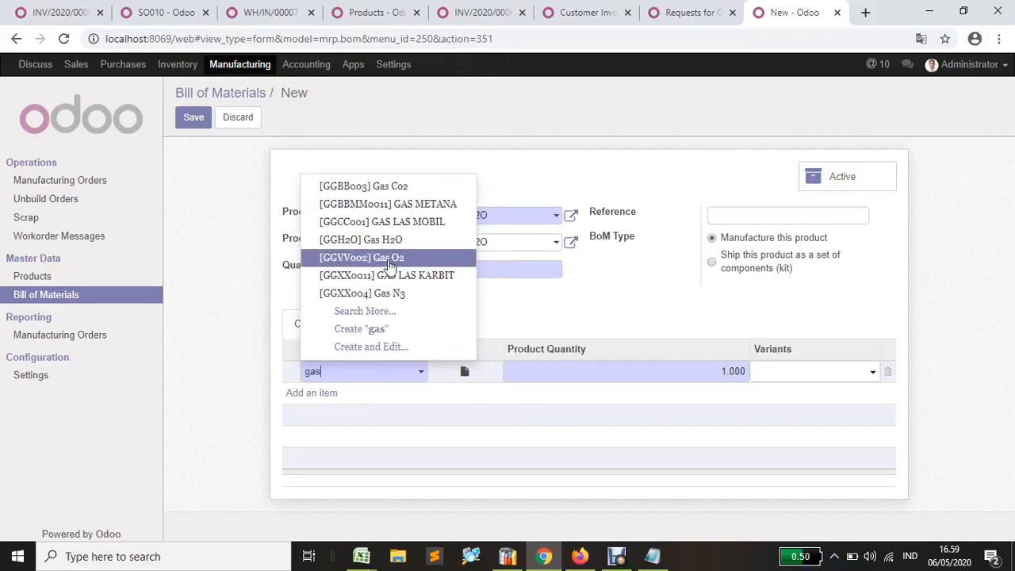
pyautogui.click(391, 267)
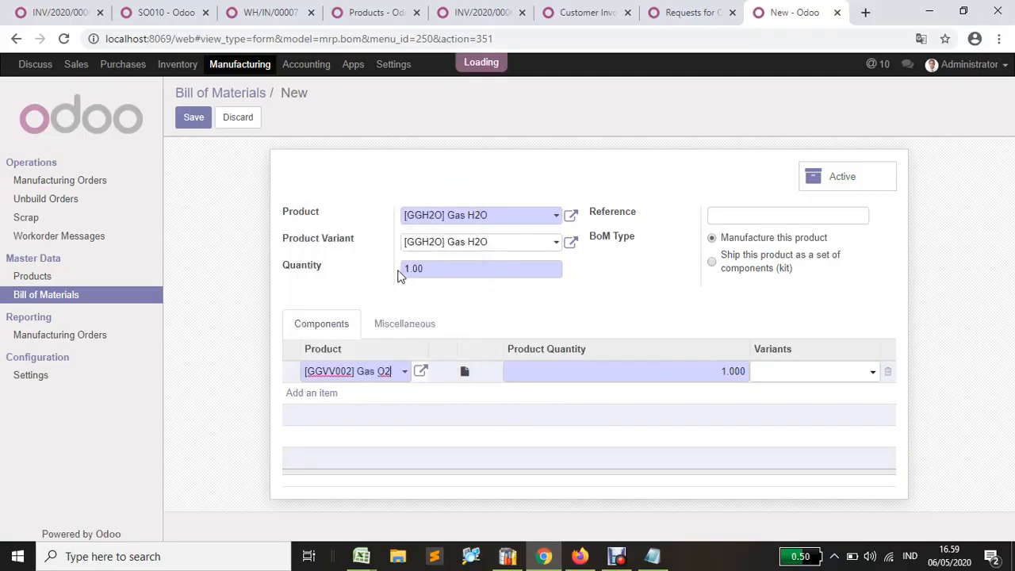
pyautogui.click(323, 395)
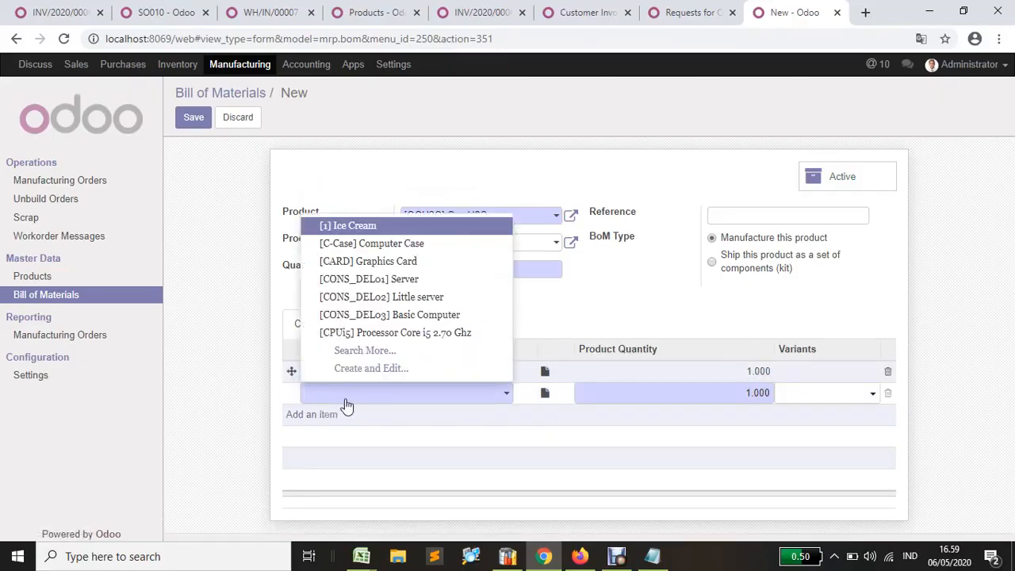
pyautogui.write('gas')
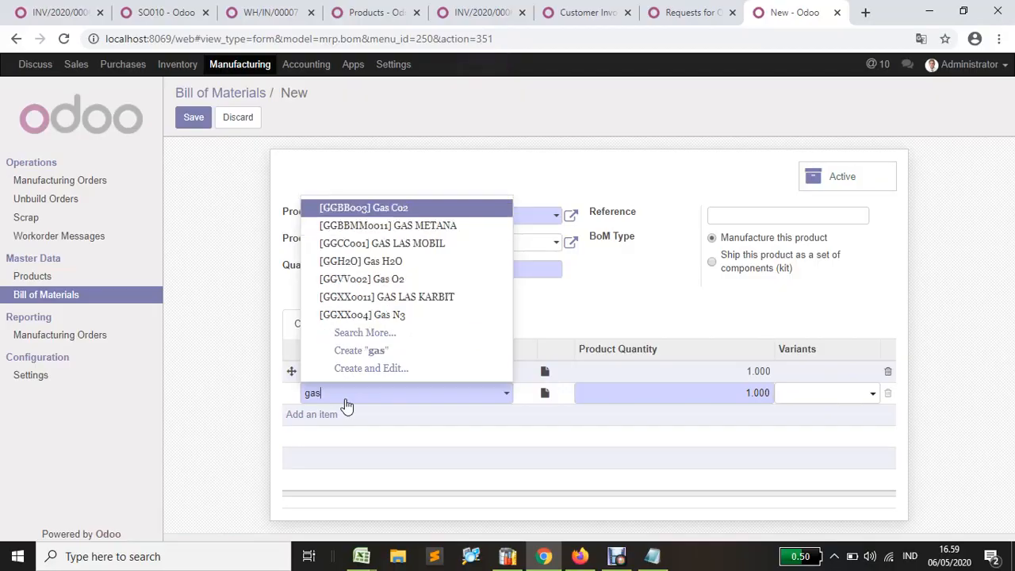
pyautogui.click(425, 324)
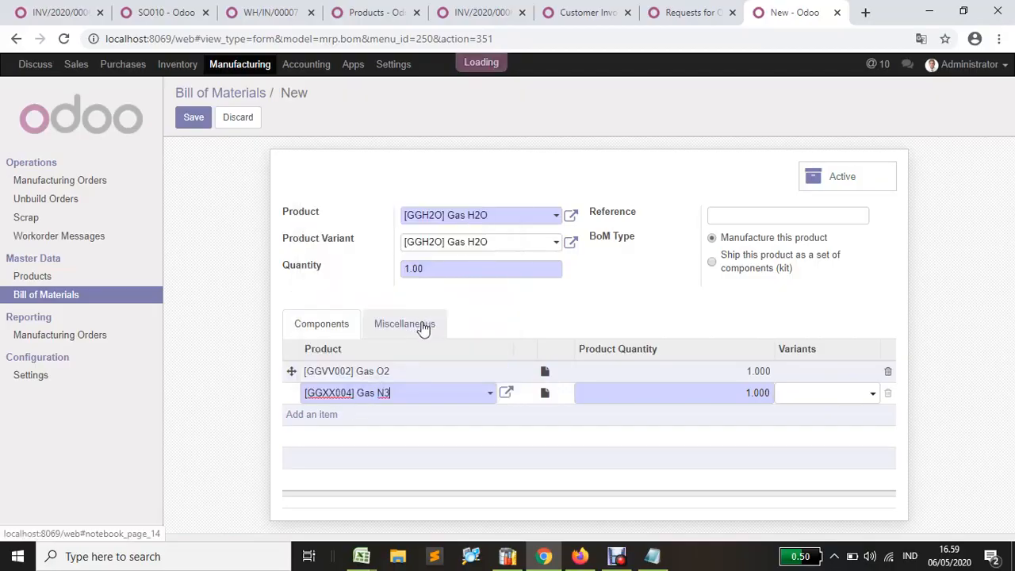
pyautogui.click(315, 421)
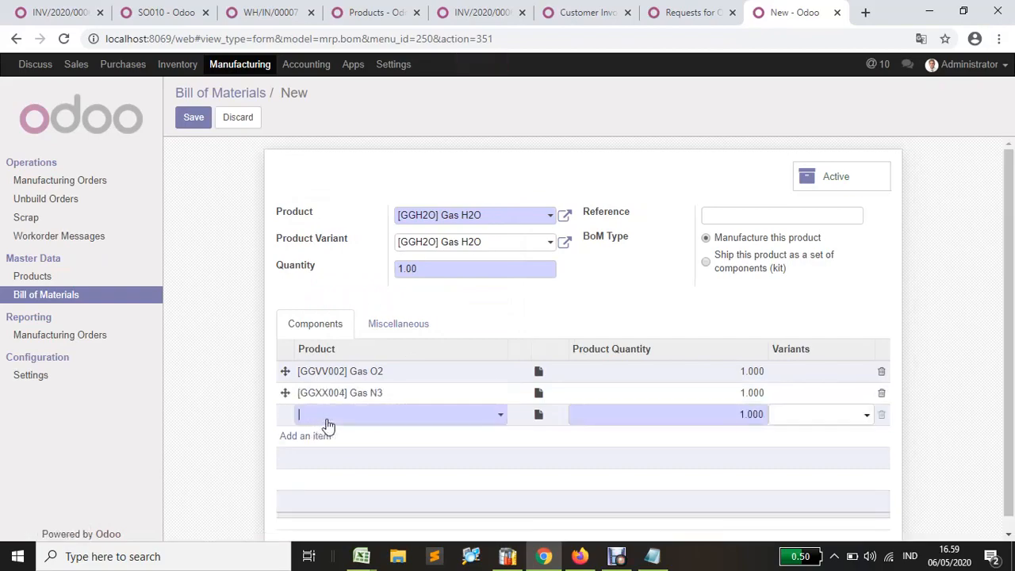
pyautogui.click(329, 420)
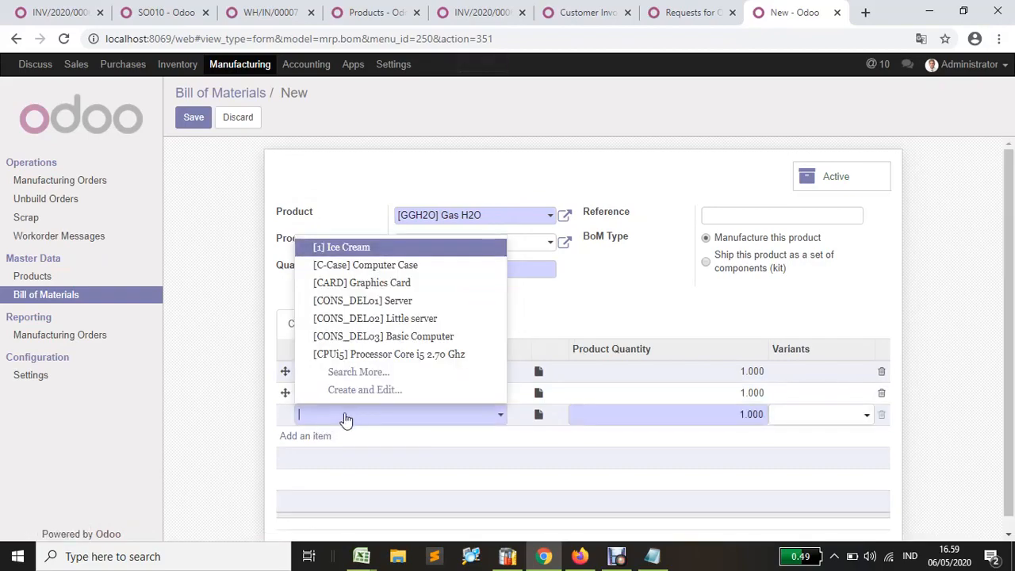
pyautogui.write('gas')
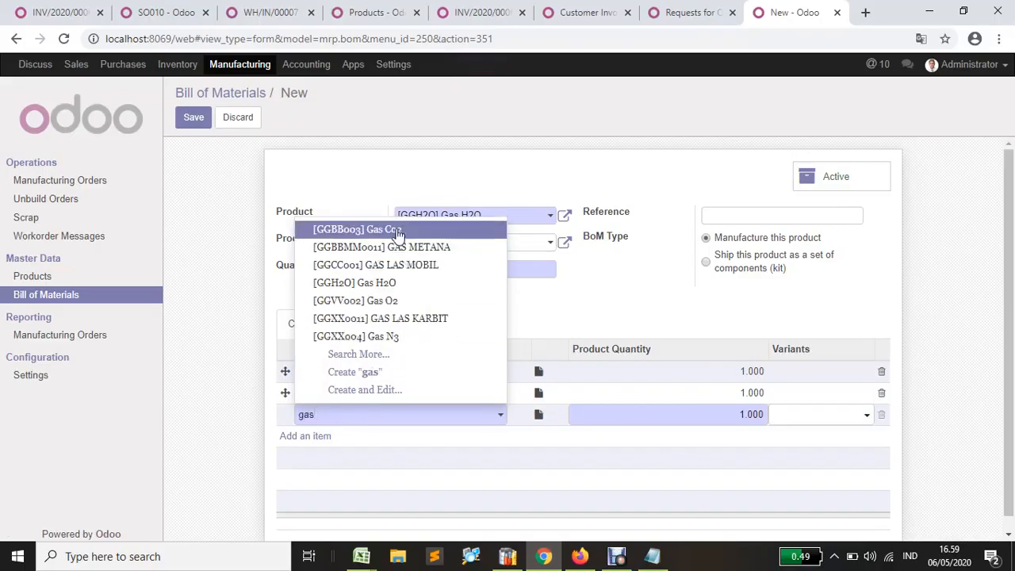
pyautogui.click(356, 229)
pyautogui.click(497, 314)
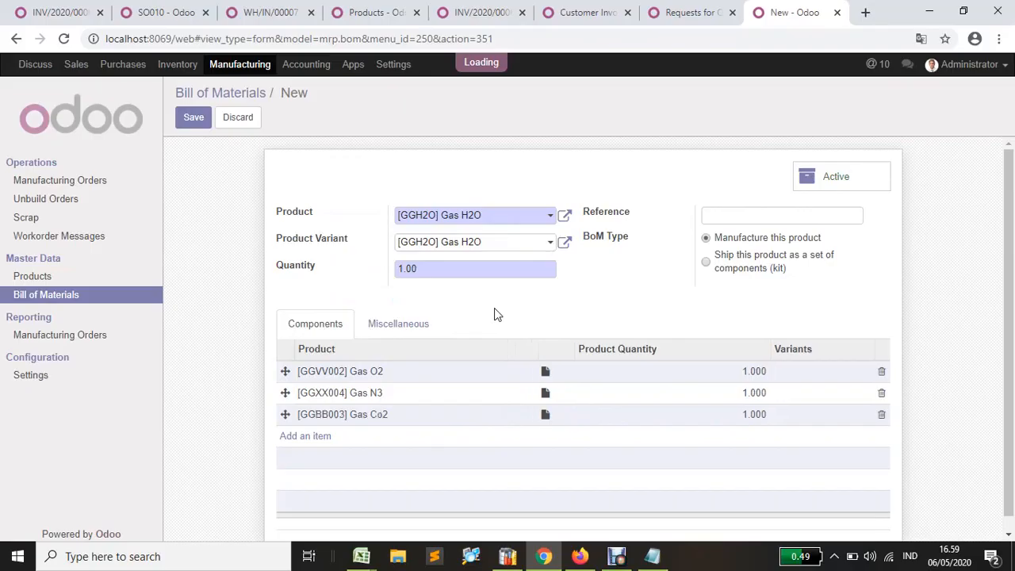
# Set the component quantities to 2 for Gas O2 and 1.56 for Gas Co2, and save the bill of materials
pyautogui.click(729, 373)
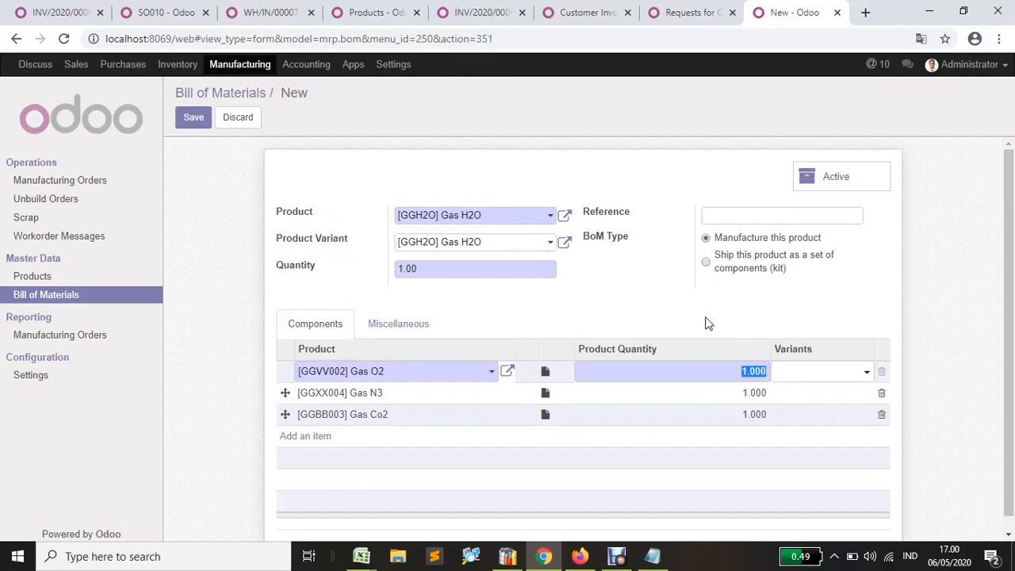
pyautogui.write('2')
pyautogui.click(731, 407)
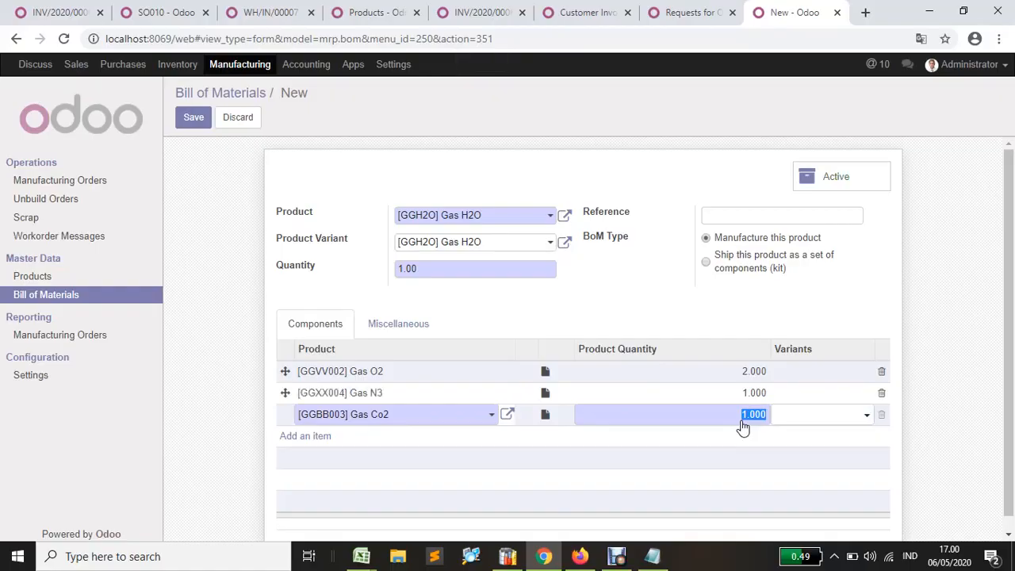
pyautogui.write('1.56')
pyautogui.click(649, 300)
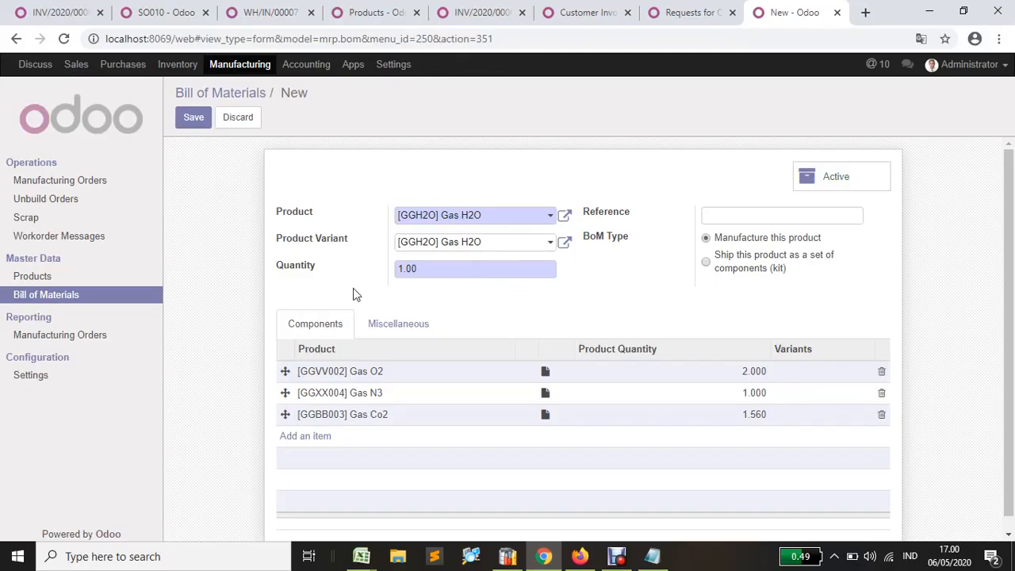
pyautogui.click(195, 116)
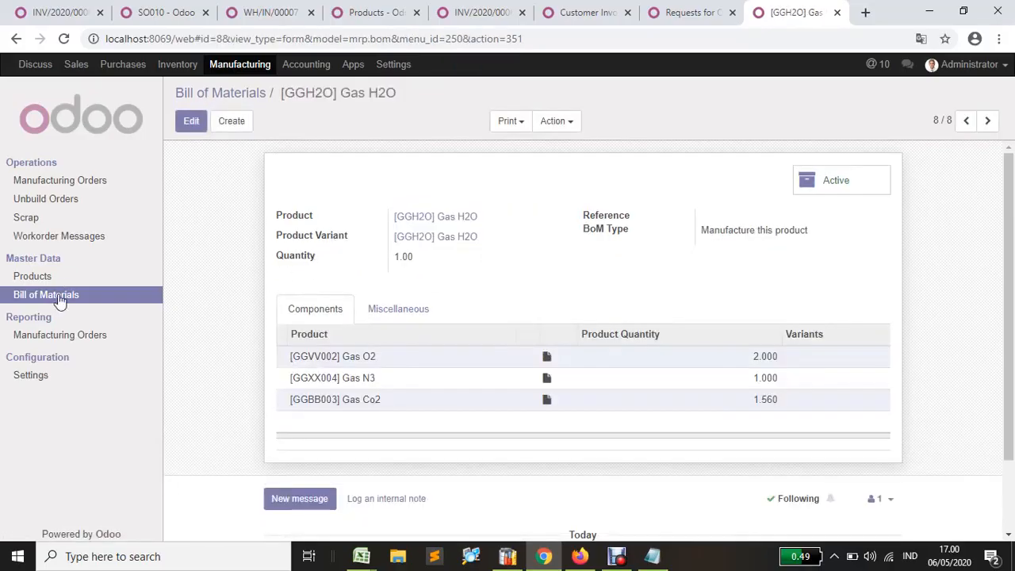
# Reopen the Gas H2O bill of materials from the list to review its components, and return to the list
pyautogui.click(239, 94)
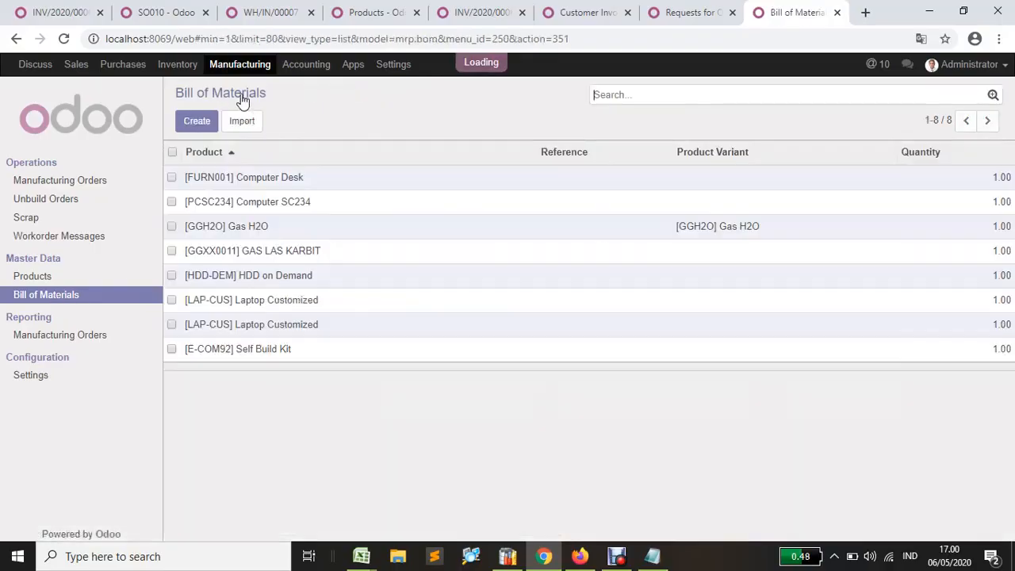
pyautogui.click(257, 228)
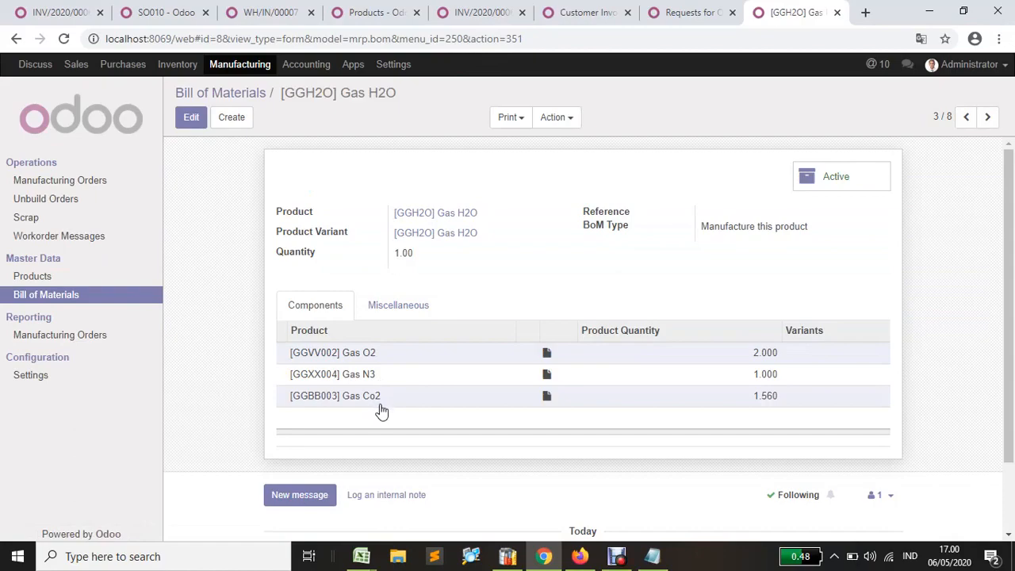
pyautogui.click(235, 103)
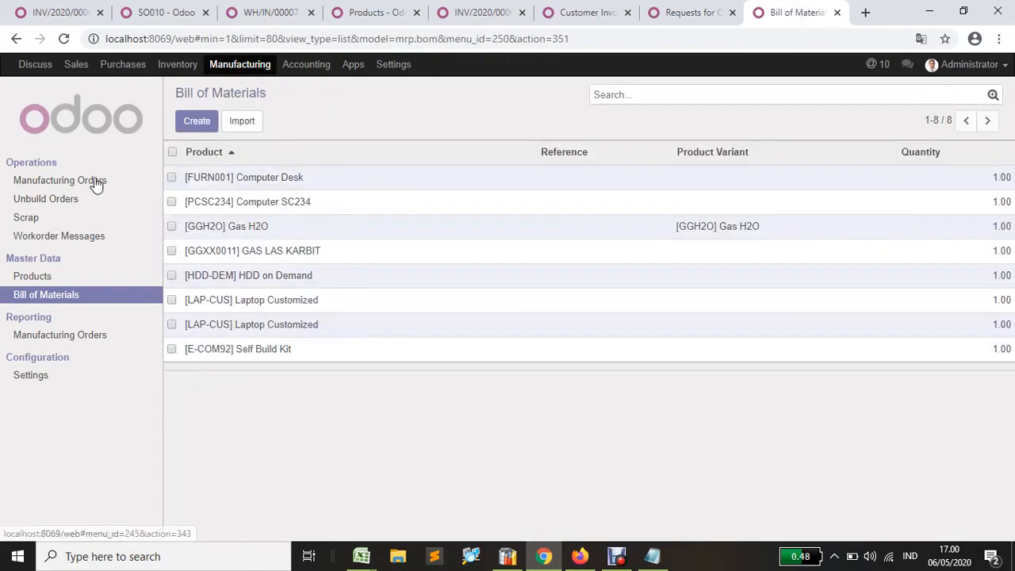
# Start a new manufacturing order with Gas H2O as the product
pyautogui.click(95, 186)
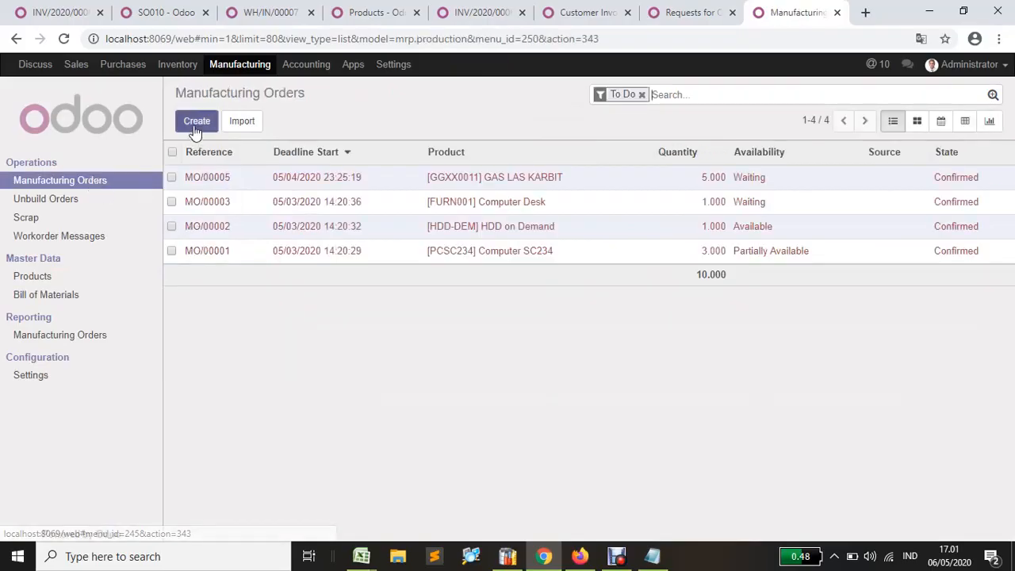
pyautogui.click(196, 130)
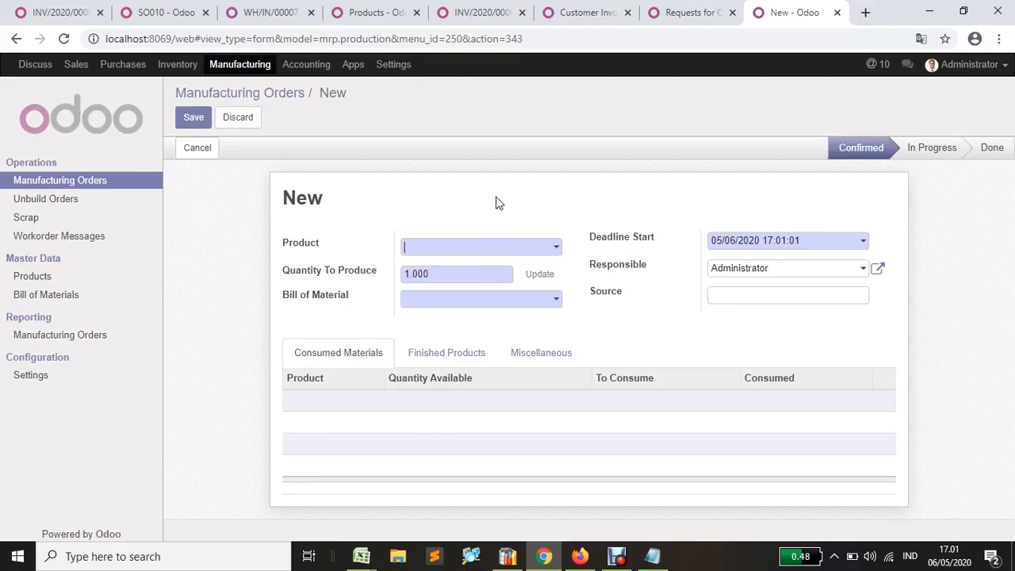
pyautogui.write('h2o')
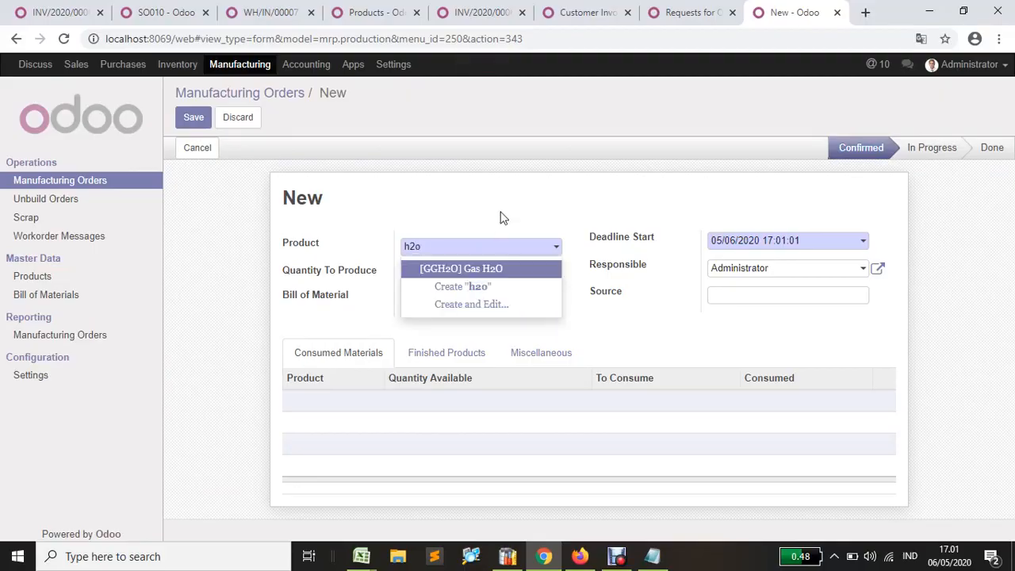
pyautogui.click(491, 268)
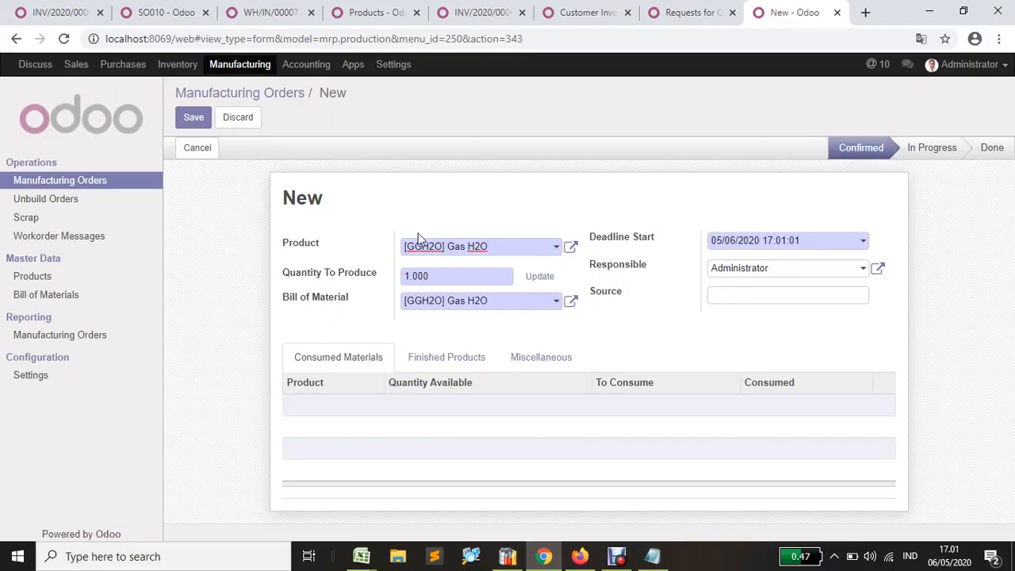
# Check the open sales order and the Gas H2O product's inventory routes, and return to the new manufacturing order
pyautogui.click(179, 13)
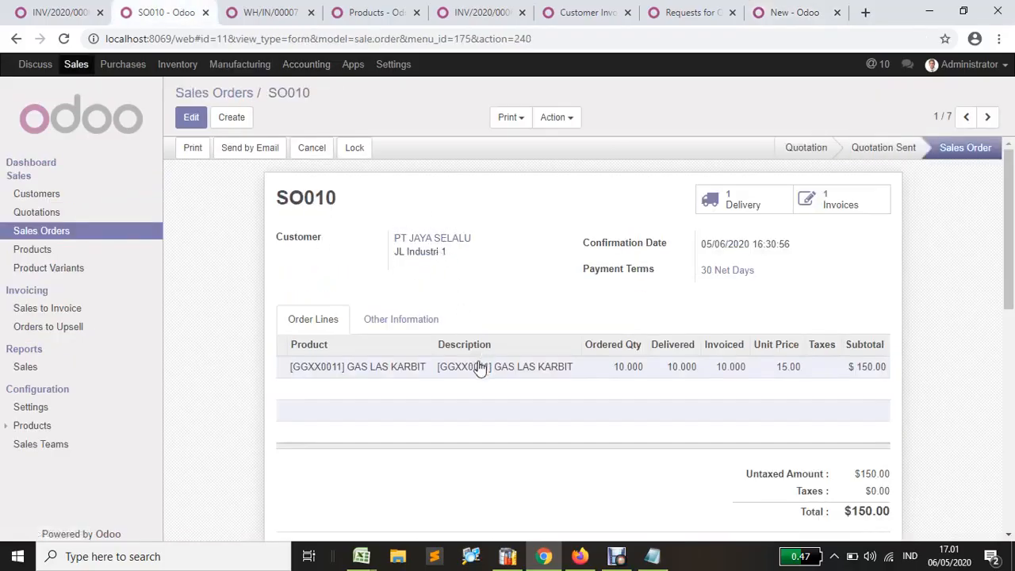
pyautogui.click(773, 13)
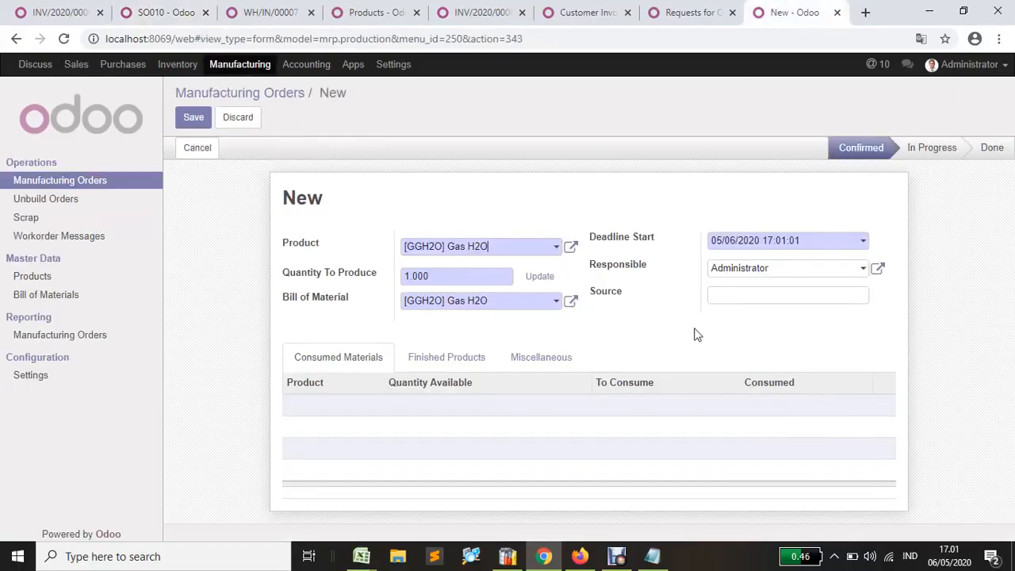
pyautogui.click(396, 9)
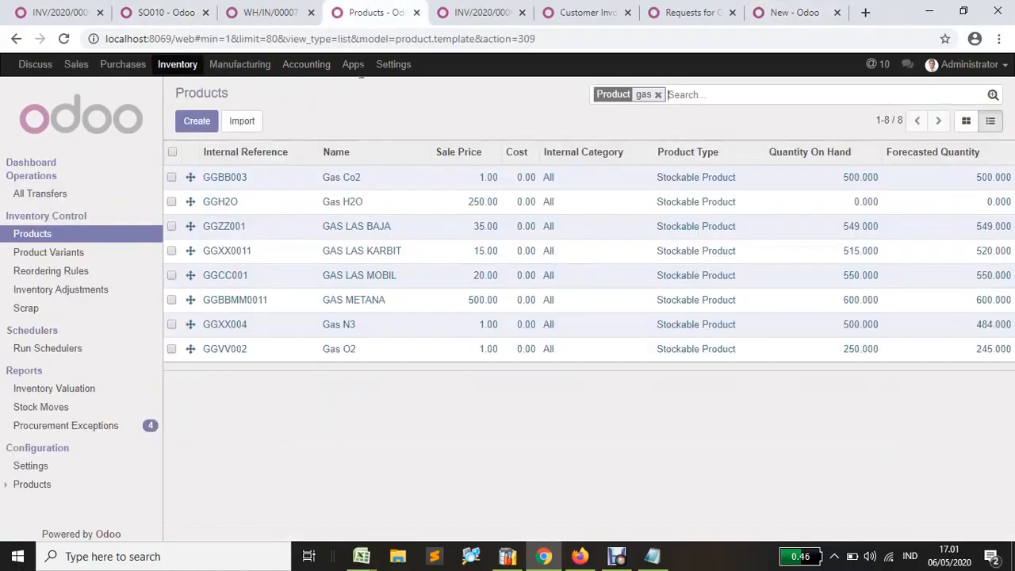
pyautogui.click(337, 203)
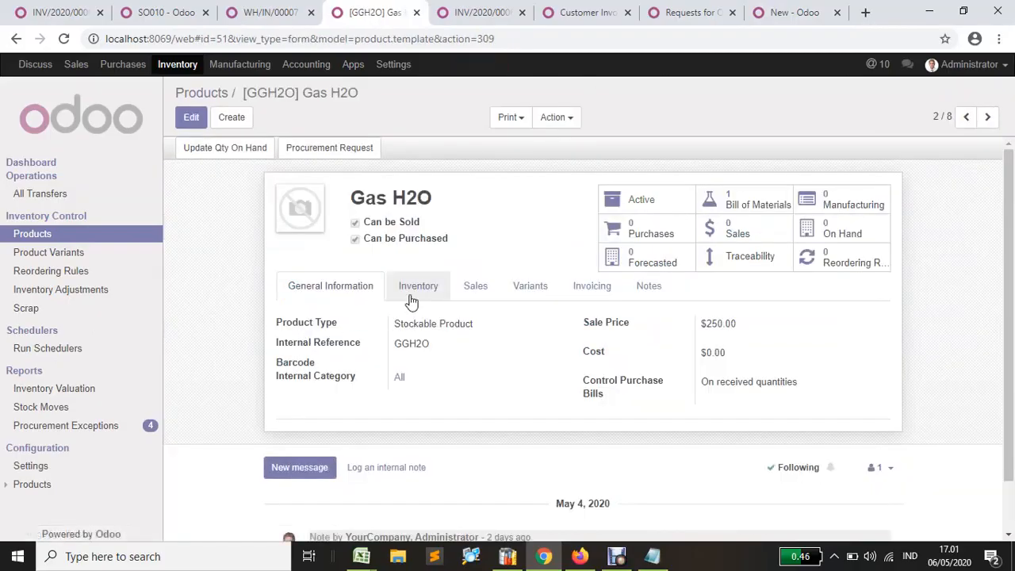
pyautogui.click(411, 290)
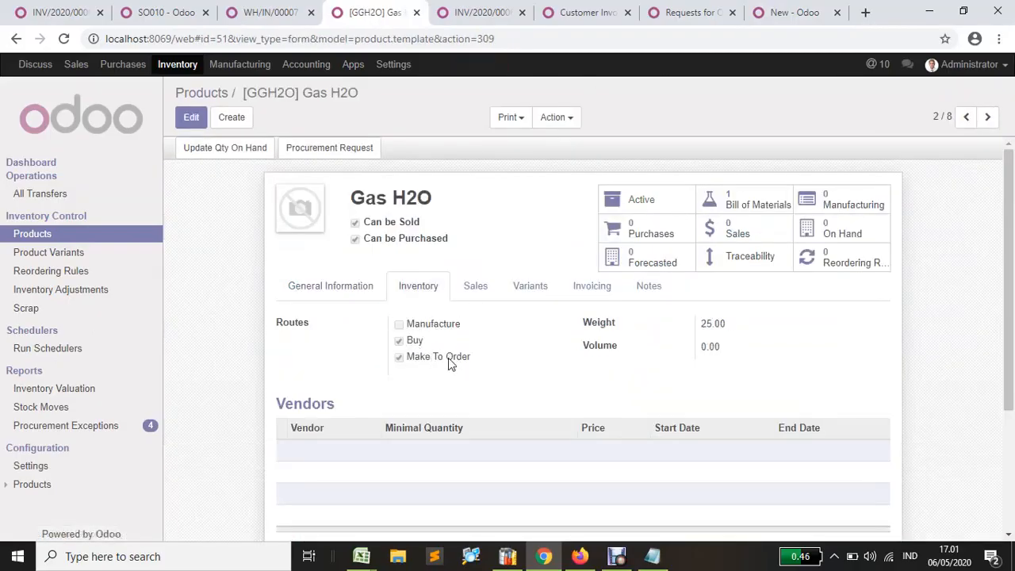
pyautogui.click(773, 15)
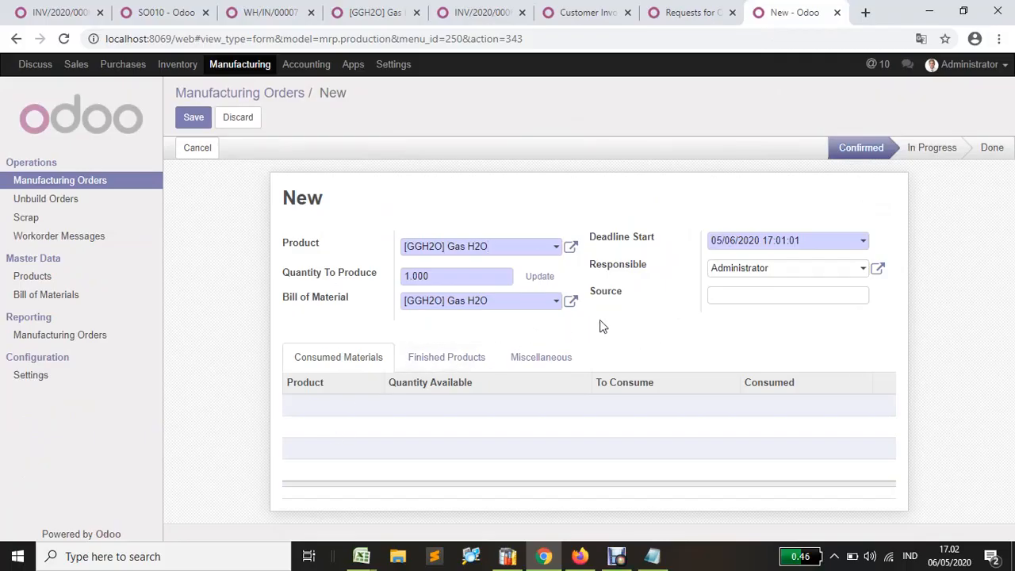
# Set the quantity to produce to 65 in the new Gas H2O manufacturing order
pyautogui.moveTo(440, 273); pyautogui.dragTo(390, 288)
pyautogui.write('65')
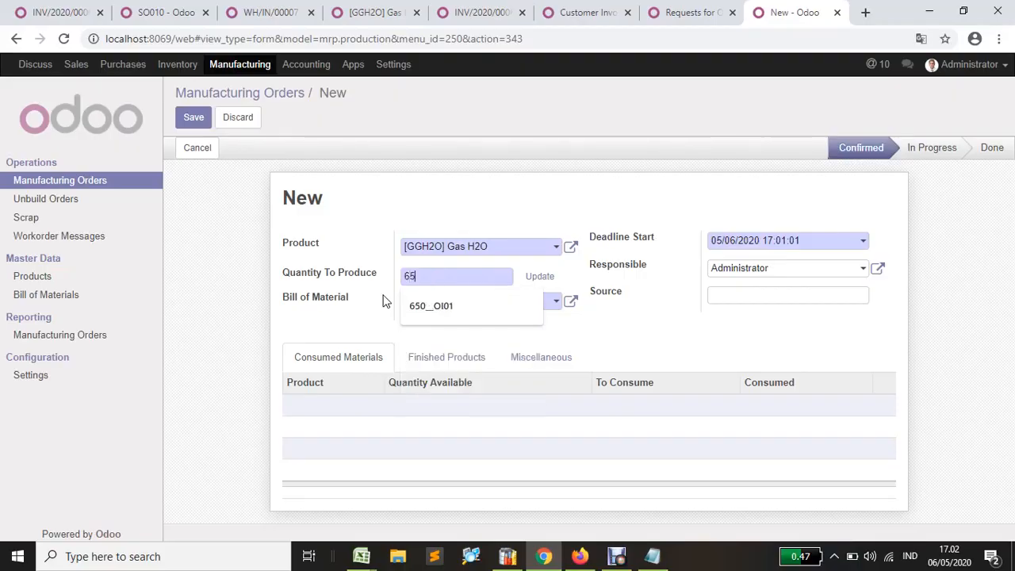
pyautogui.click(374, 326)
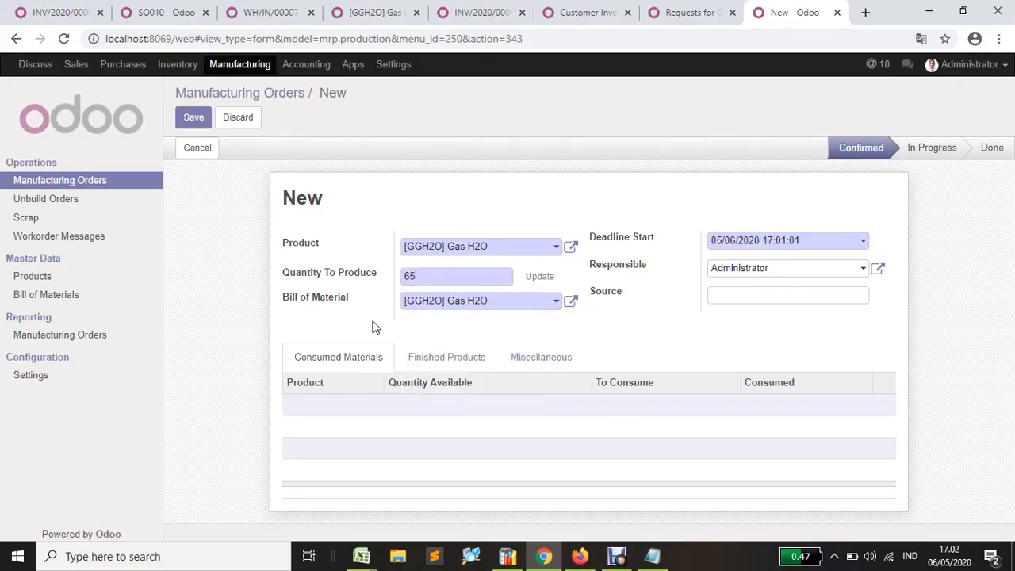
# Update the Gas H2O order's quantity to produce to 65 through the quantity change dialog and approve it
pyautogui.click(539, 278)
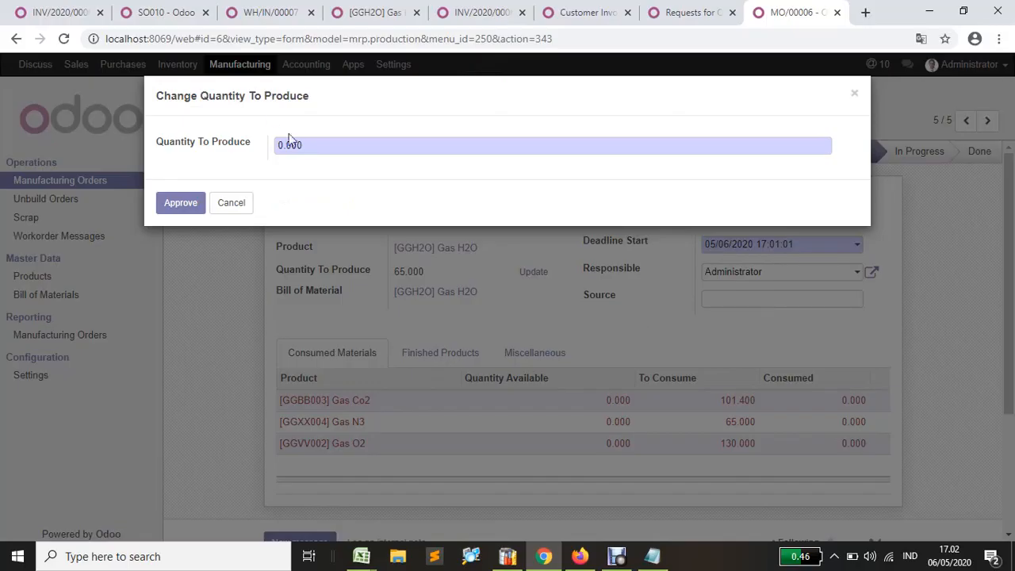
pyautogui.moveTo(318, 146); pyautogui.dragTo(270, 156)
pyautogui.write('3')
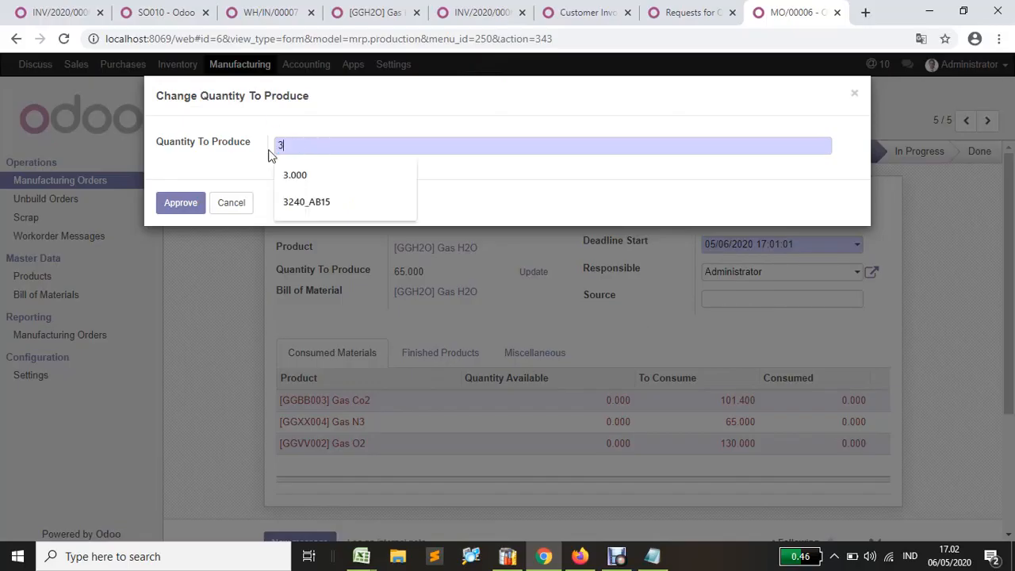
pyautogui.press('BackSpace')
pyautogui.write('6')
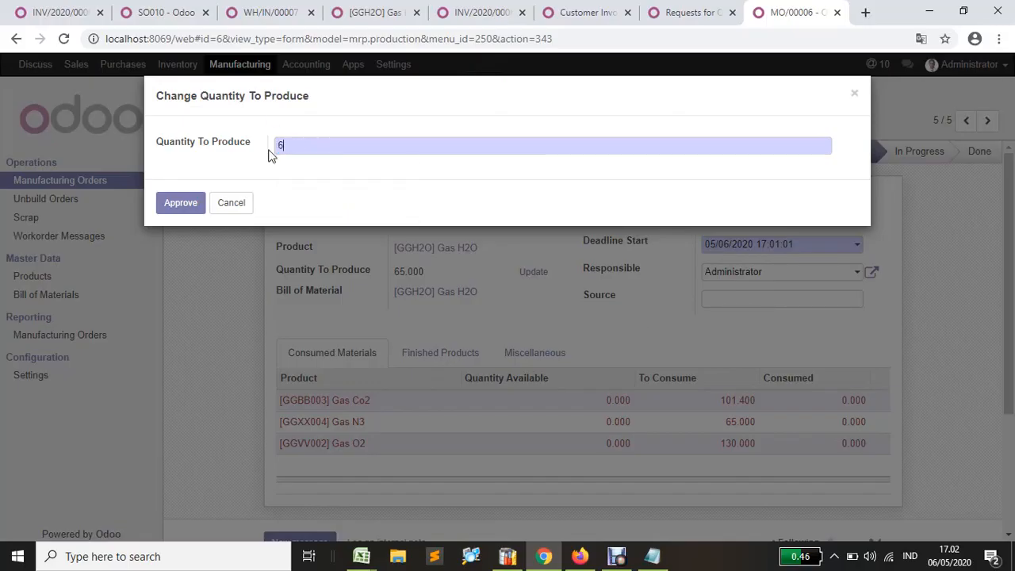
pyautogui.write('5')
pyautogui.click(178, 203)
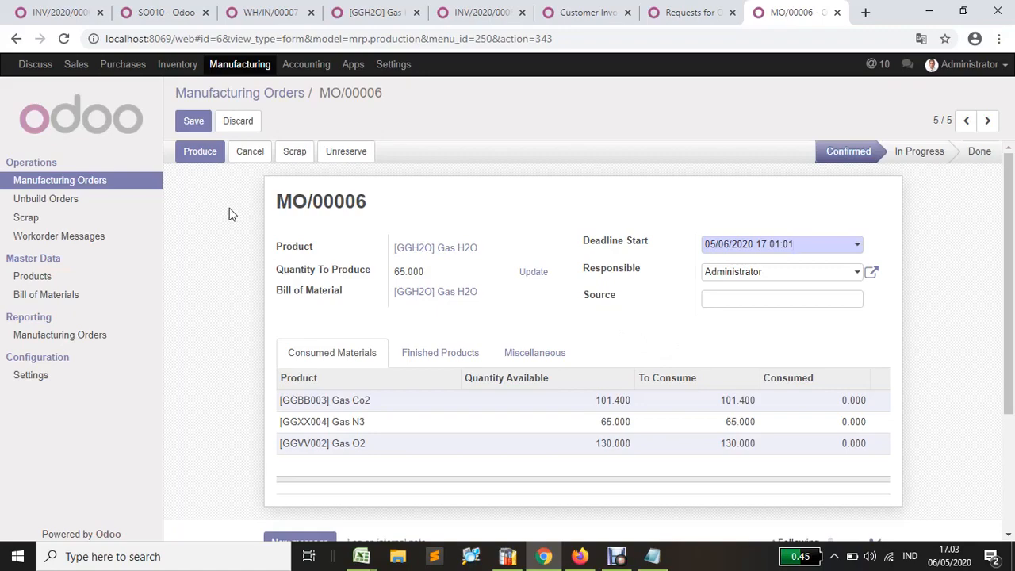
# Produce the Gas H2O order and record production of 65 units
pyautogui.click(199, 152)
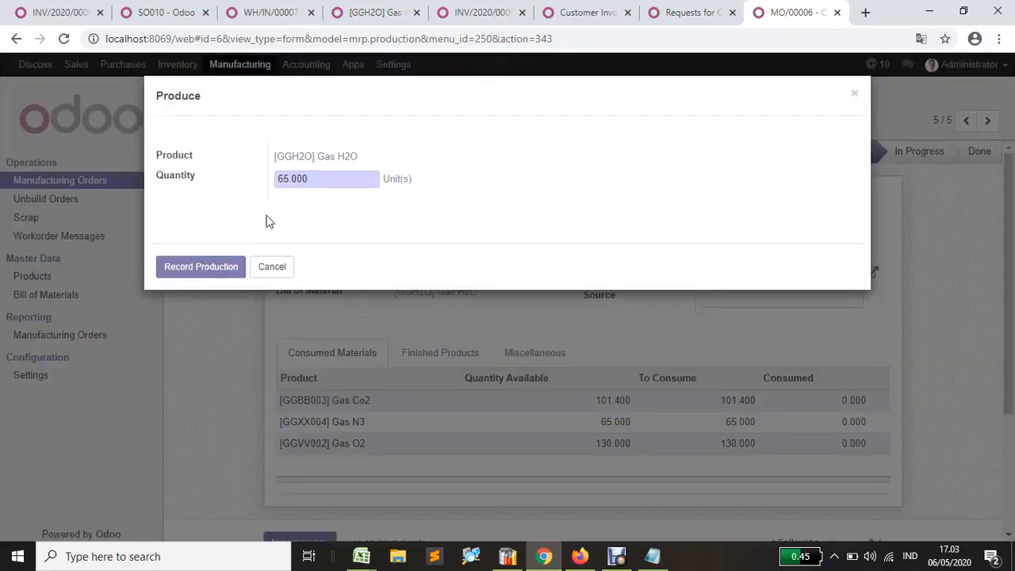
pyautogui.click(205, 271)
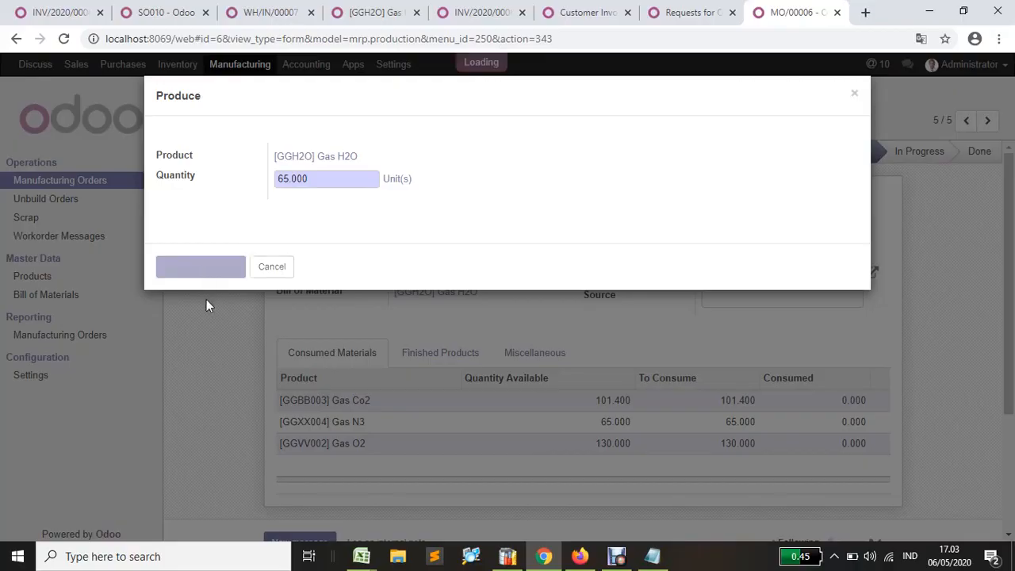